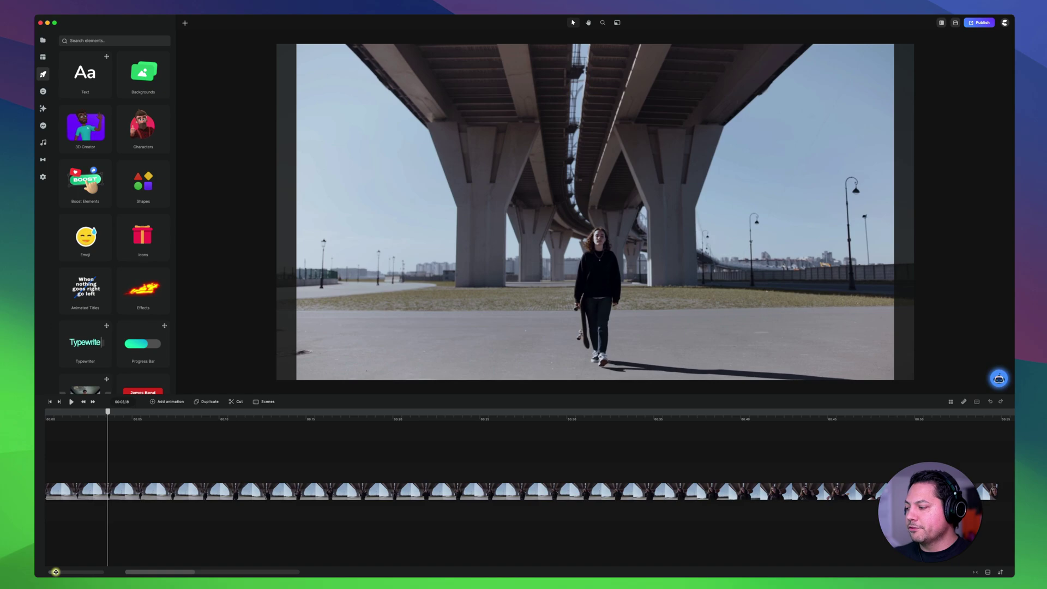
- Zoom the timeline to fit the whole clip and switch off Full Width Timeline
{"action": "mouse_move", "coordinate": [55, 571]}
{"action": "left_mouse_down"}
{"action": "mouse_move", "coordinate": [73, 571]}
{"action": "mouse_move", "coordinate": [56, 571]}
{"action": "left_mouse_up"}
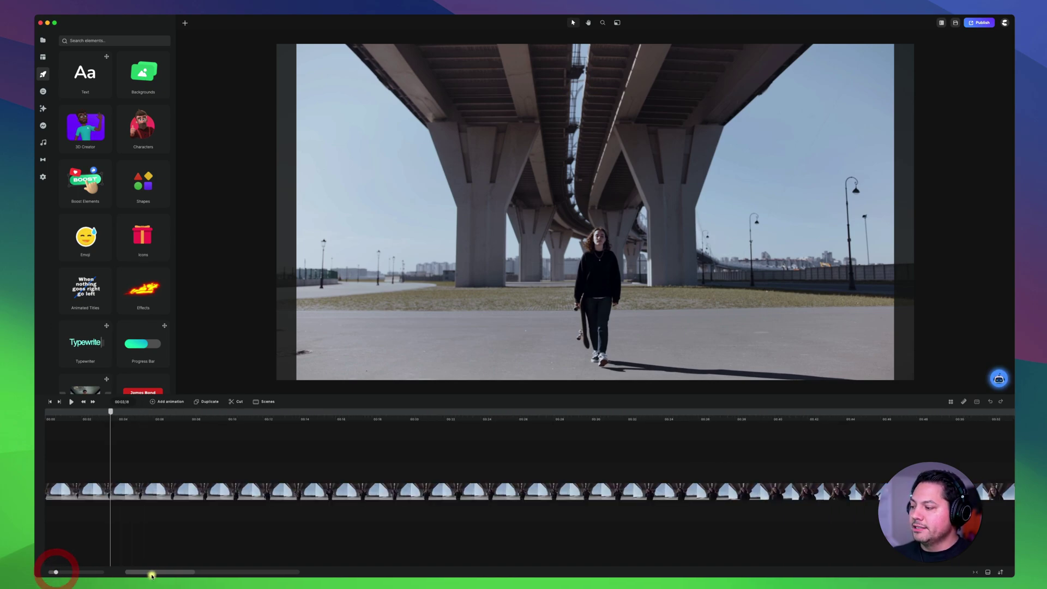
{"action": "left_click_drag", "start_coordinate": [199, 572], "coordinate": [170, 571]}
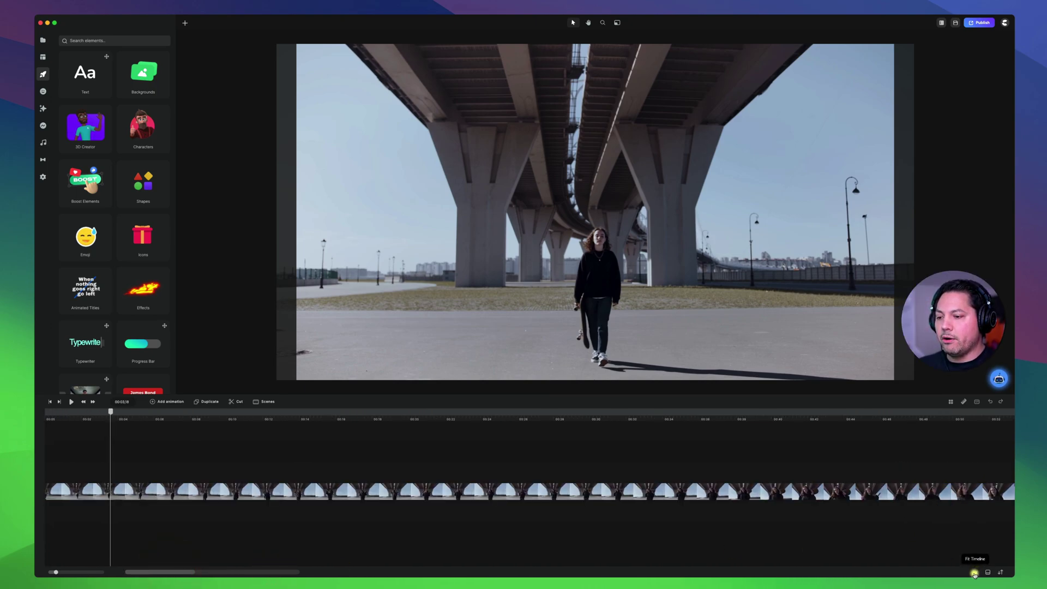
{"action": "scroll", "coordinate": [382, 418], "scroll_direction": "up", "scroll_amount": 5}
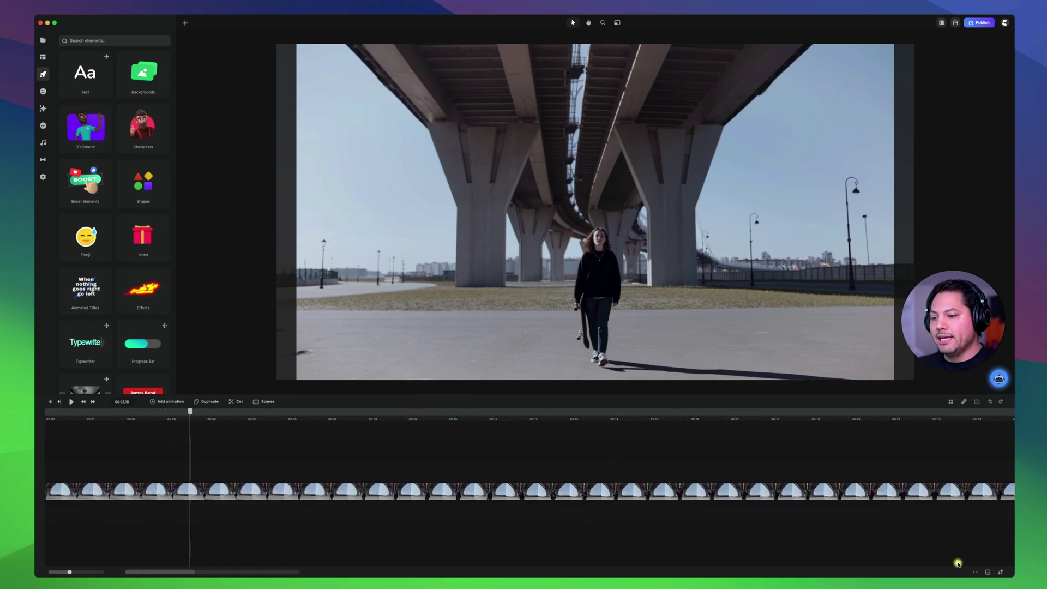
{"action": "left_click", "coordinate": [976, 574]}
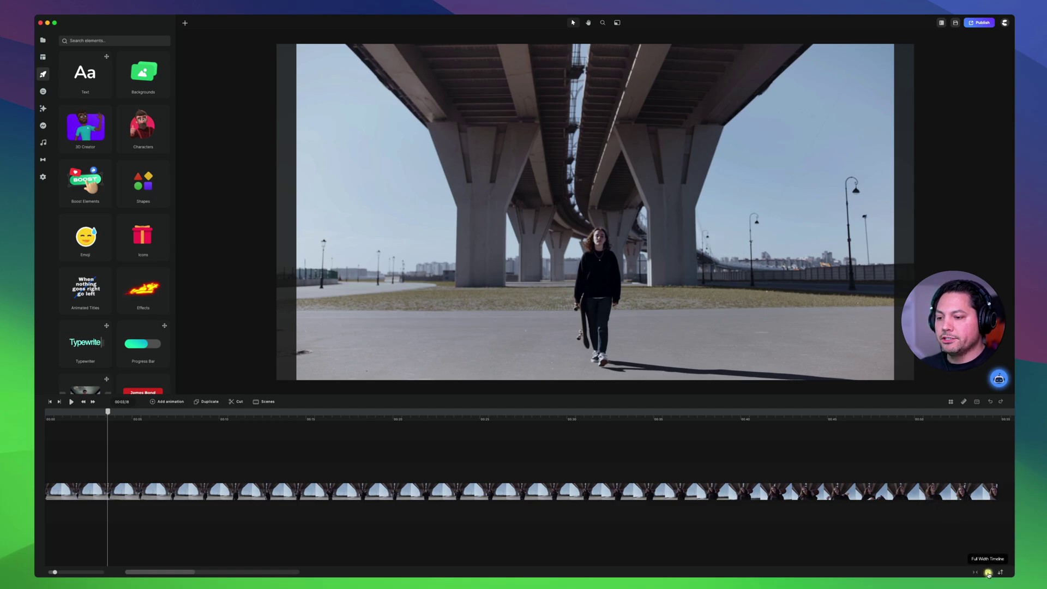
{"action": "left_click", "coordinate": [988, 574]}
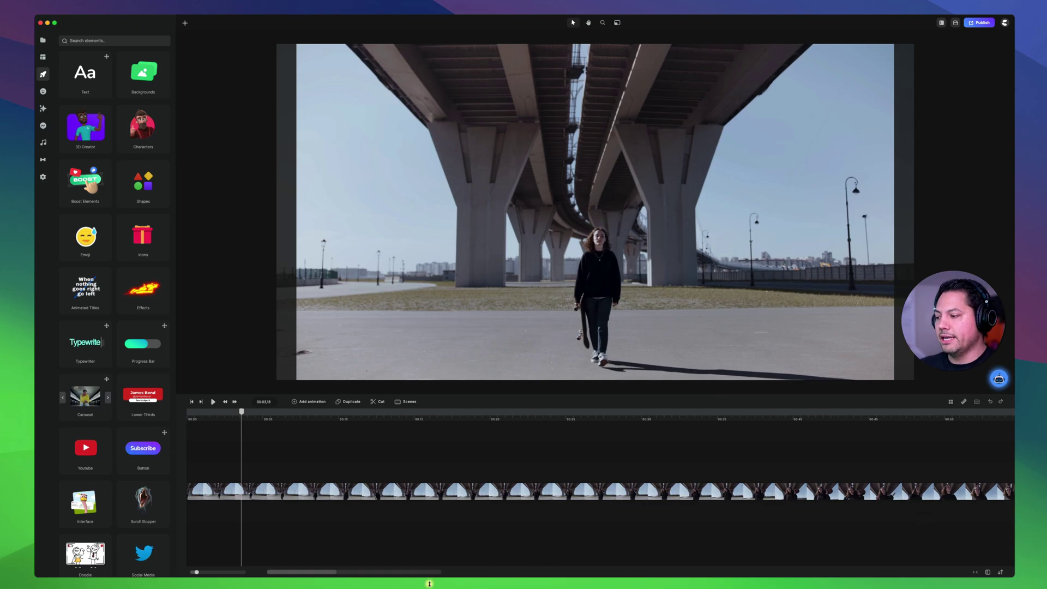
{"action": "mouse_move", "coordinate": [327, 572]}
{"action": "left_mouse_down"}
{"action": "mouse_move", "coordinate": [406, 569]}
{"action": "mouse_move", "coordinate": [320, 573]}
{"action": "left_mouse_up"}
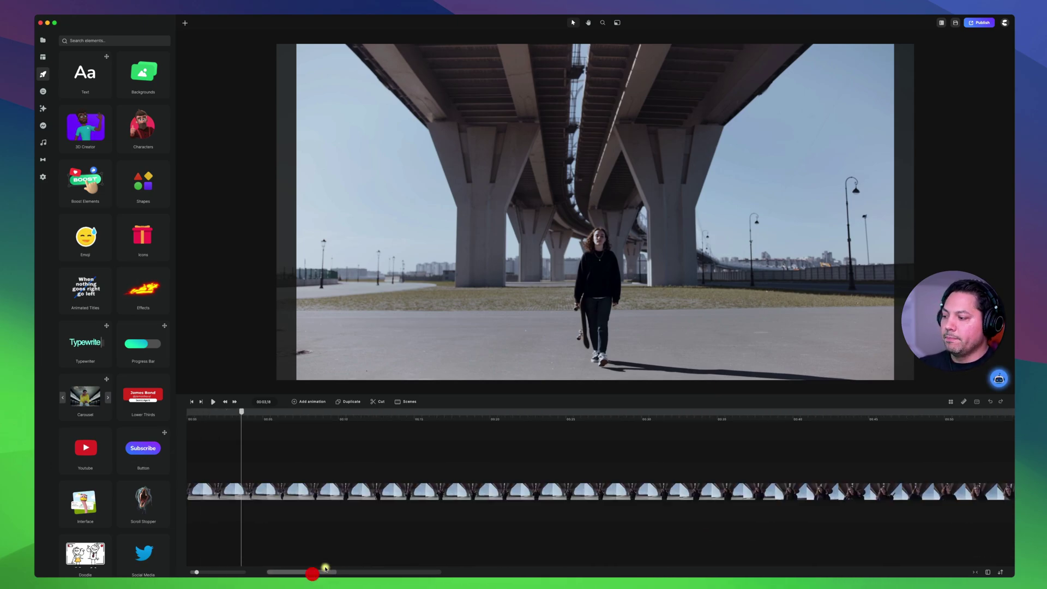
{"action": "left_click", "coordinate": [1002, 573]}
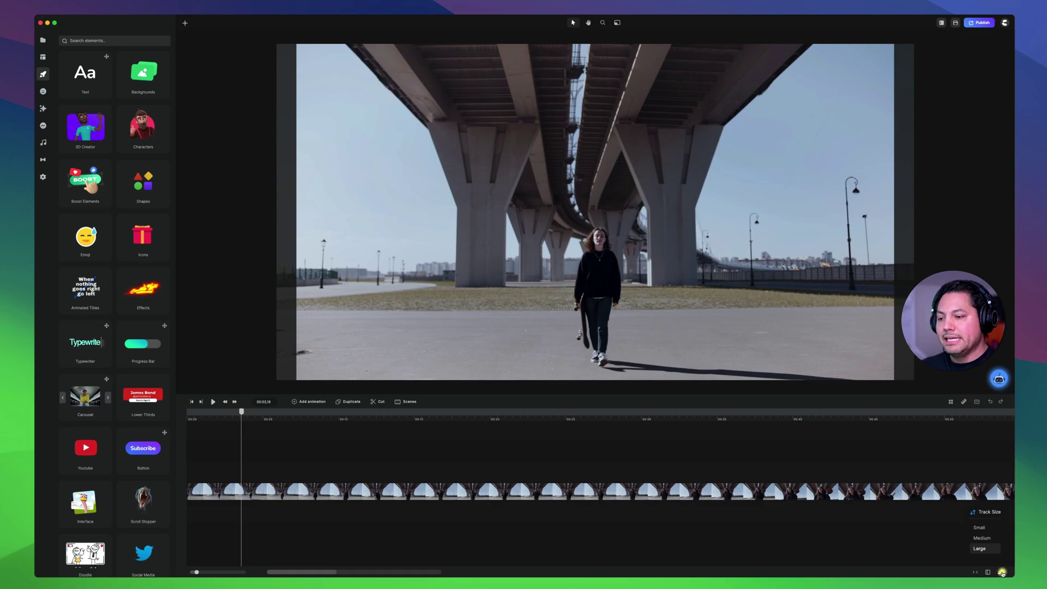
{"action": "left_click", "coordinate": [984, 538]}
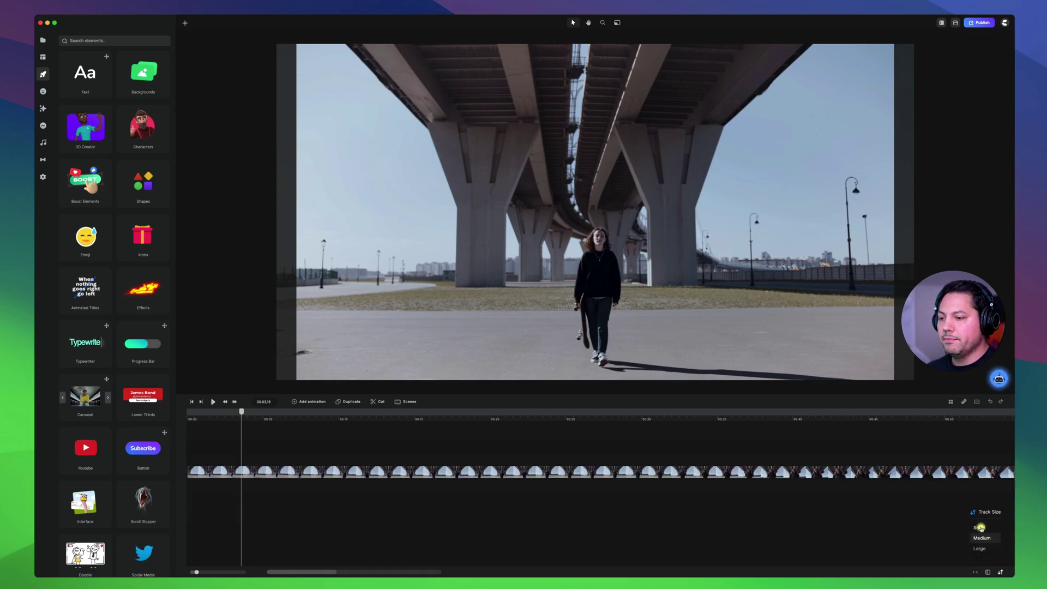
{"action": "left_click", "coordinate": [980, 527]}
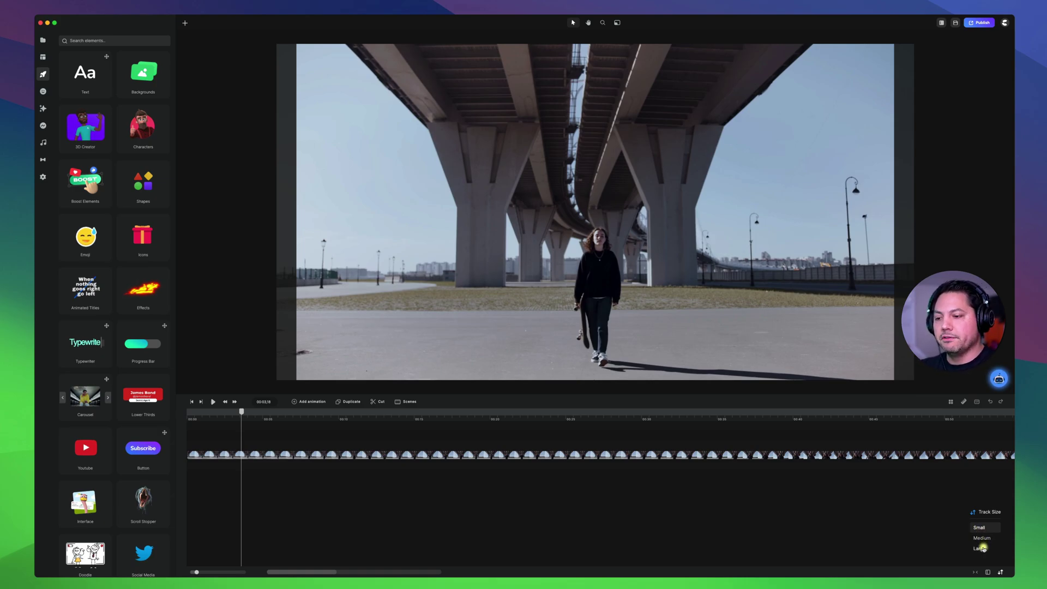
{"action": "left_click", "coordinate": [980, 548]}
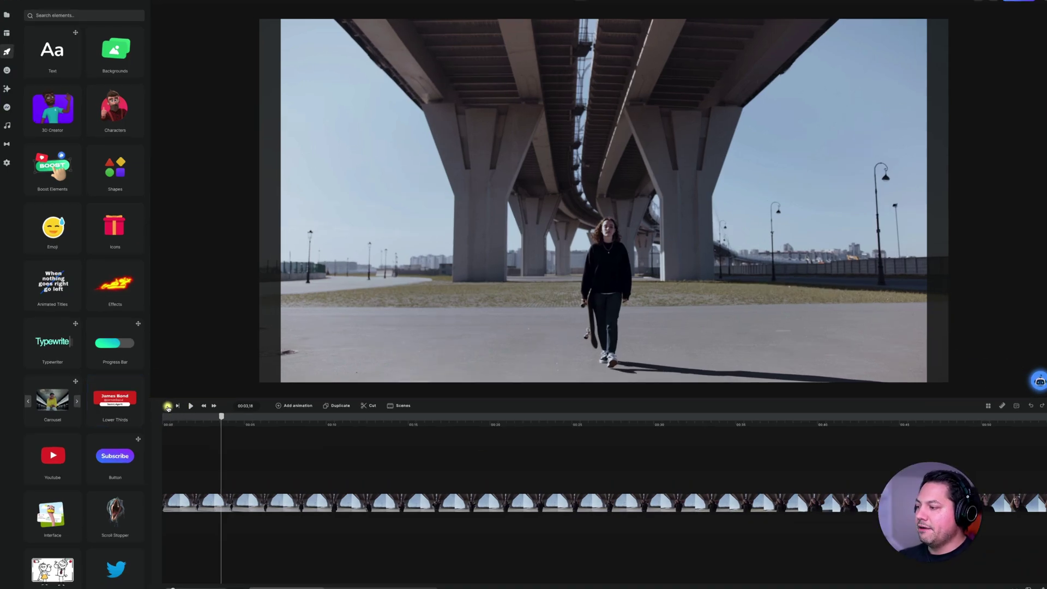
- Jump the playhead to the start and end, then play and pause the video
{"action": "left_click", "coordinate": [166, 406]}
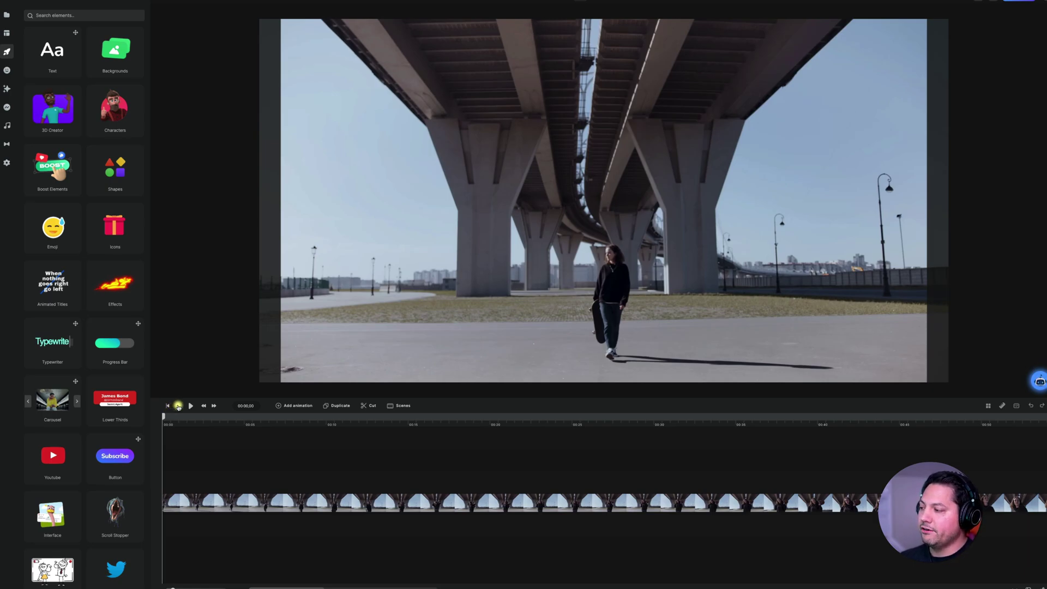
{"action": "left_click", "coordinate": [177, 407]}
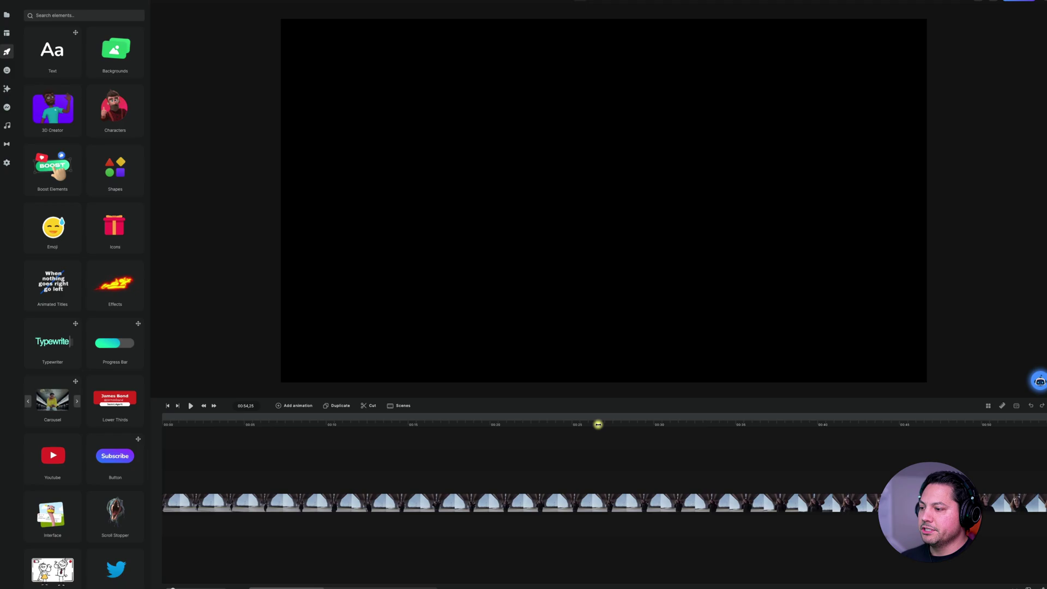
{"action": "scroll", "coordinate": [591, 424], "scroll_direction": "down", "scroll_amount": 3}
{"action": "left_click", "coordinate": [514, 425]}
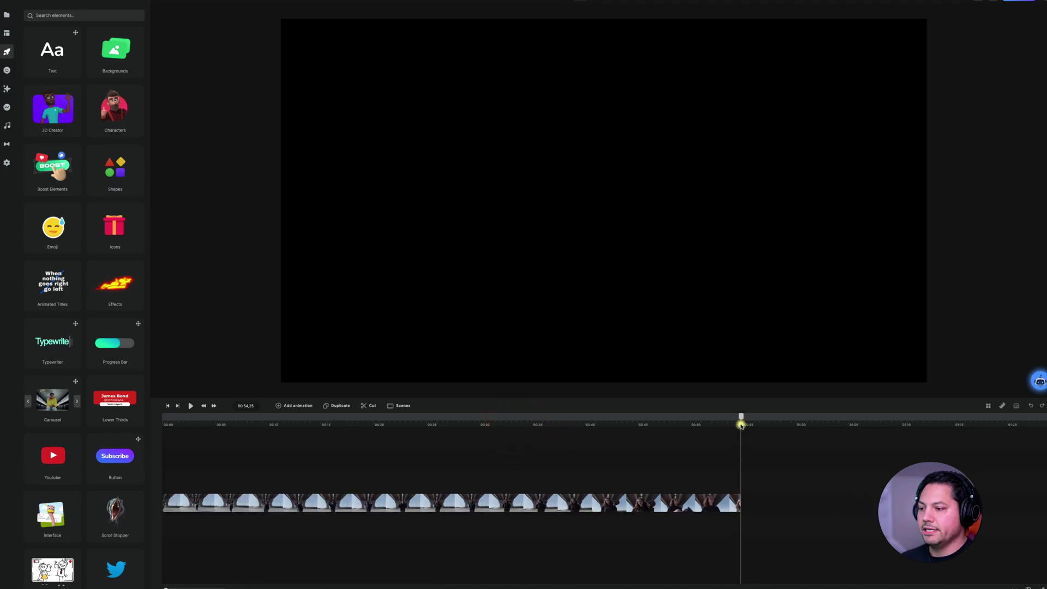
{"action": "left_click", "coordinate": [192, 406]}
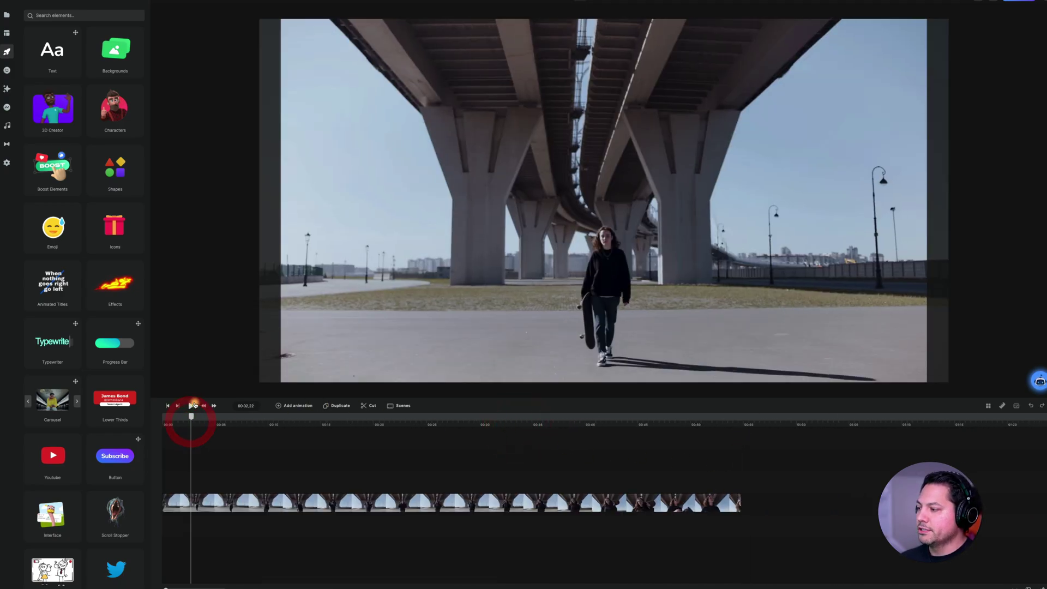
{"action": "left_click", "coordinate": [191, 406]}
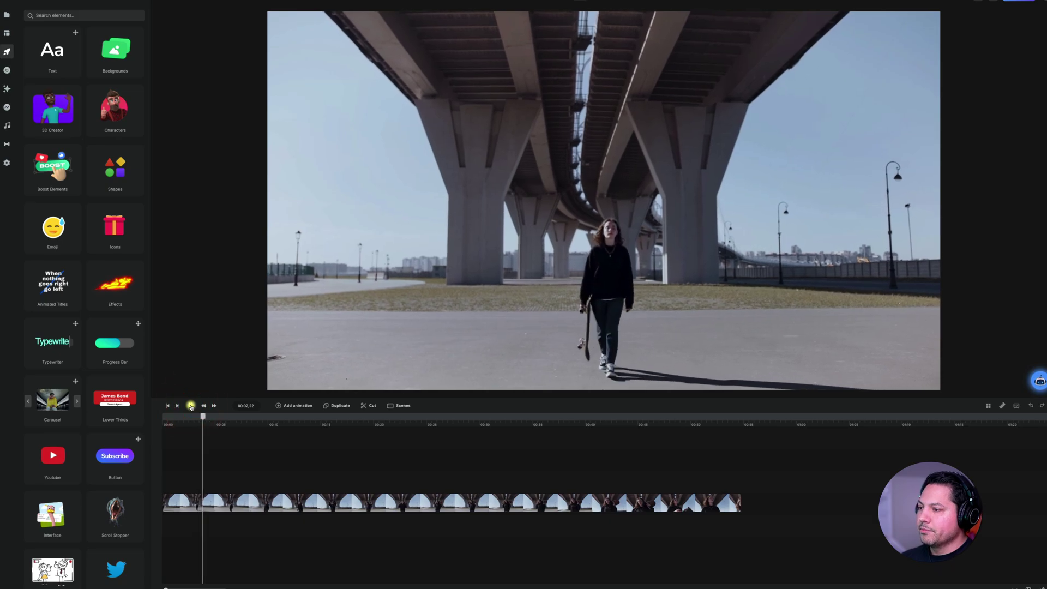
- Step the preview forward and back a few frames and scrub through the clip
{"action": "left_click", "coordinate": [213, 406]}
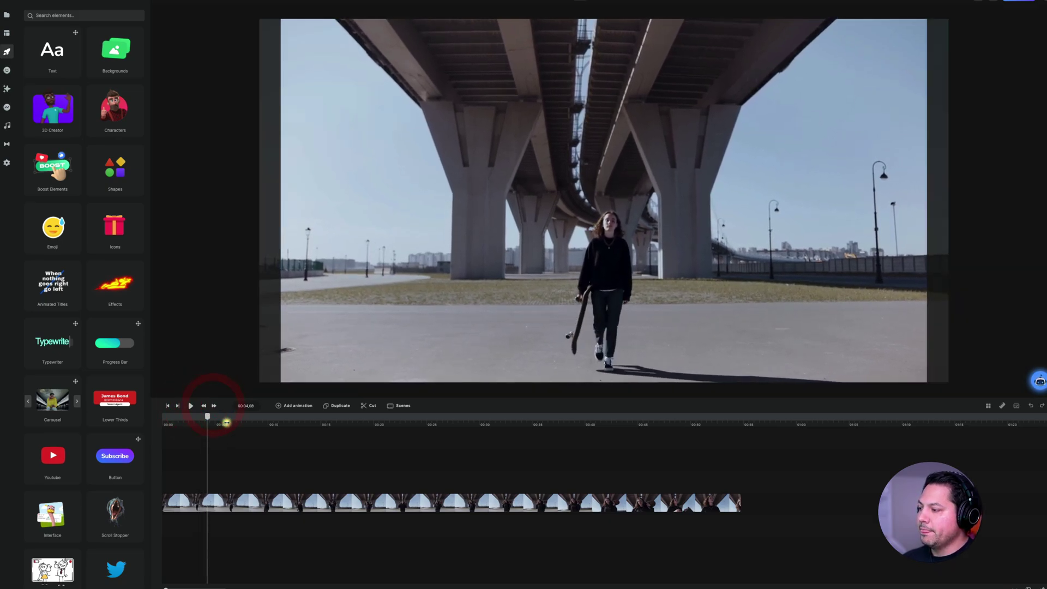
{"action": "scroll", "coordinate": [207, 431], "scroll_direction": "up", "scroll_amount": 2}
{"action": "left_click", "coordinate": [202, 406]}
{"action": "left_click", "coordinate": [202, 406]}
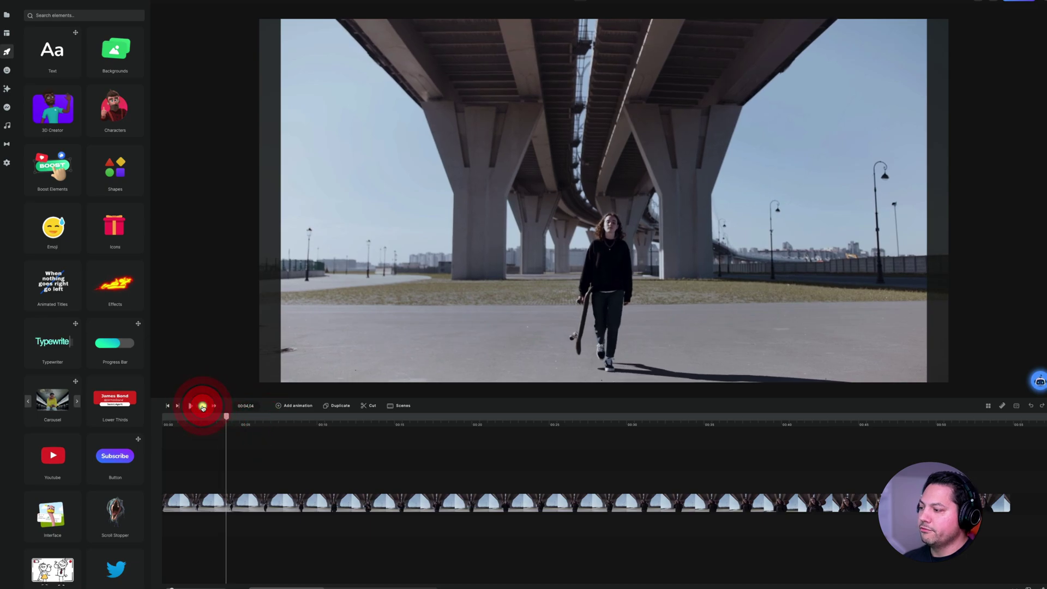
{"action": "left_click", "coordinate": [202, 407]}
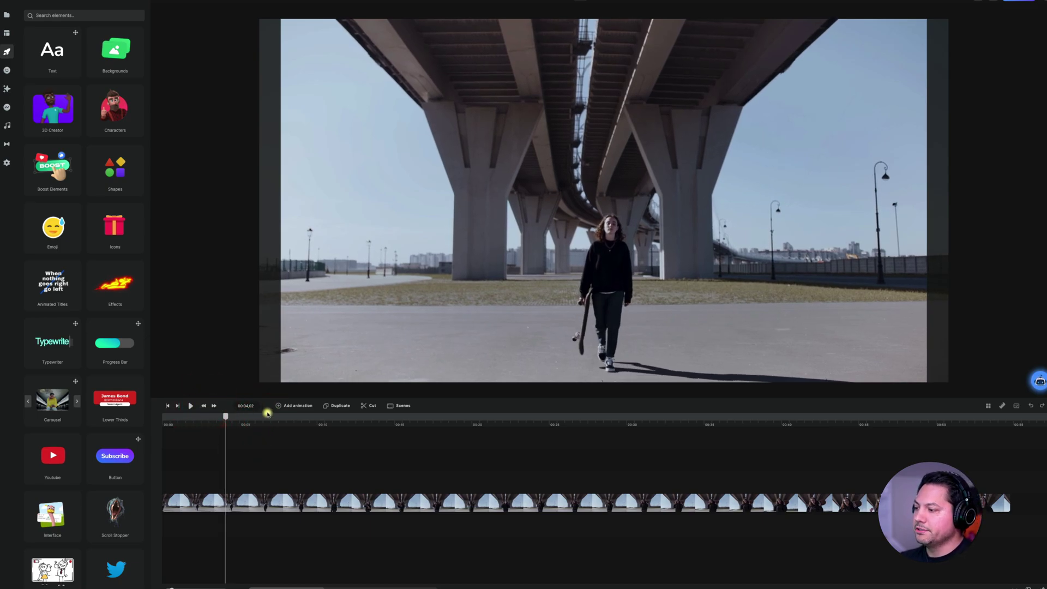
{"action": "mouse_move", "coordinate": [233, 417]}
{"action": "left_mouse_down"}
{"action": "mouse_move", "coordinate": [264, 417]}
{"action": "mouse_move", "coordinate": [213, 418]}
{"action": "mouse_move", "coordinate": [334, 425]}
{"action": "mouse_move", "coordinate": [252, 423]}
{"action": "left_mouse_up"}
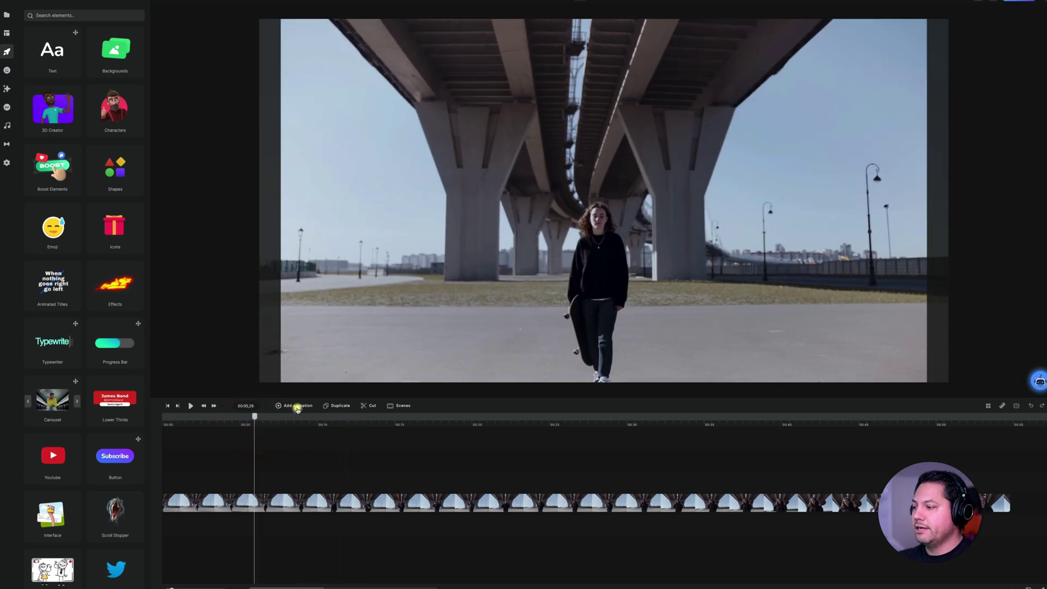
- Add an Opacity animation to the skateboarding clip and open its keyframe at 00:00
{"action": "left_click", "coordinate": [298, 500]}
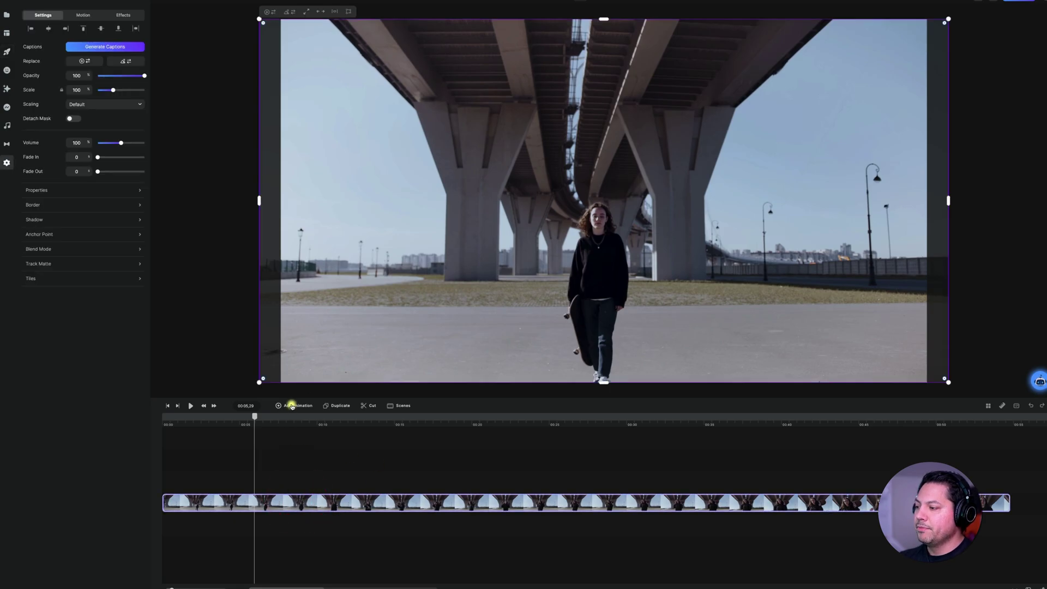
{"action": "left_click", "coordinate": [289, 405]}
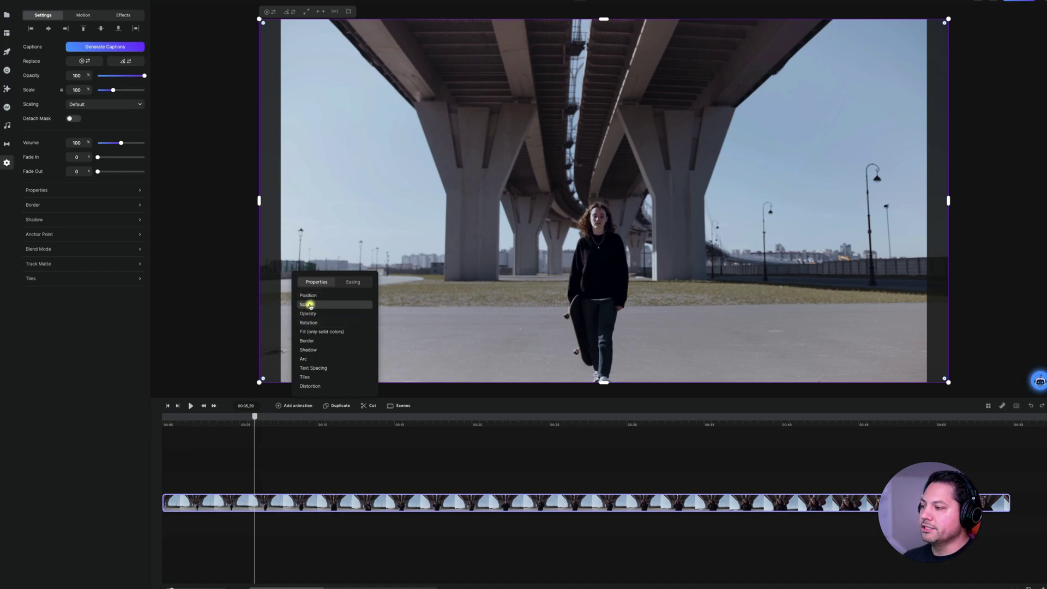
{"action": "left_click", "coordinate": [310, 313]}
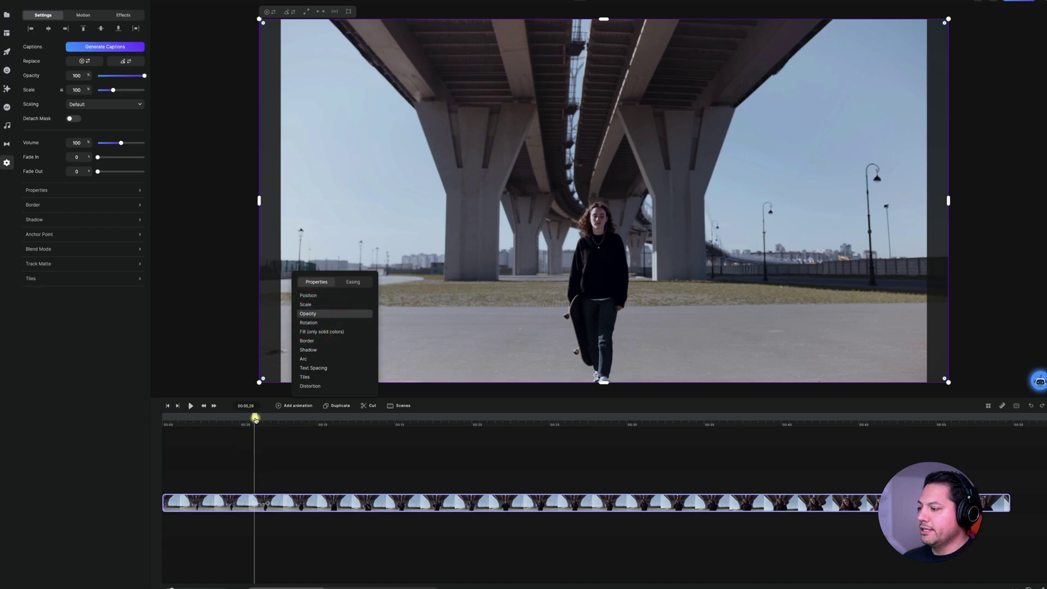
{"action": "left_click_drag", "start_coordinate": [255, 419], "coordinate": [166, 420]}
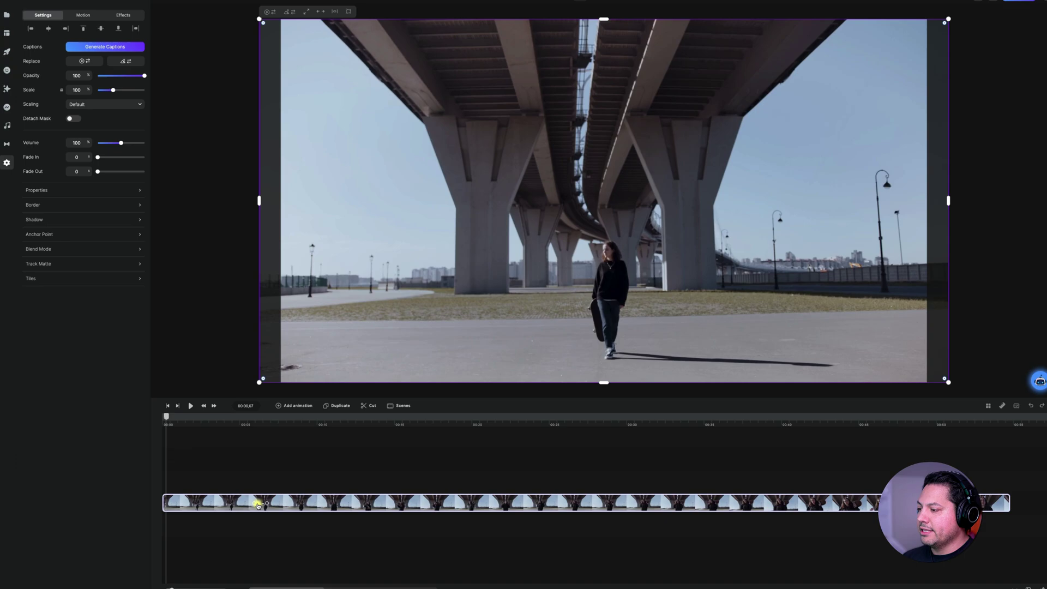
{"action": "left_click", "coordinate": [169, 505]}
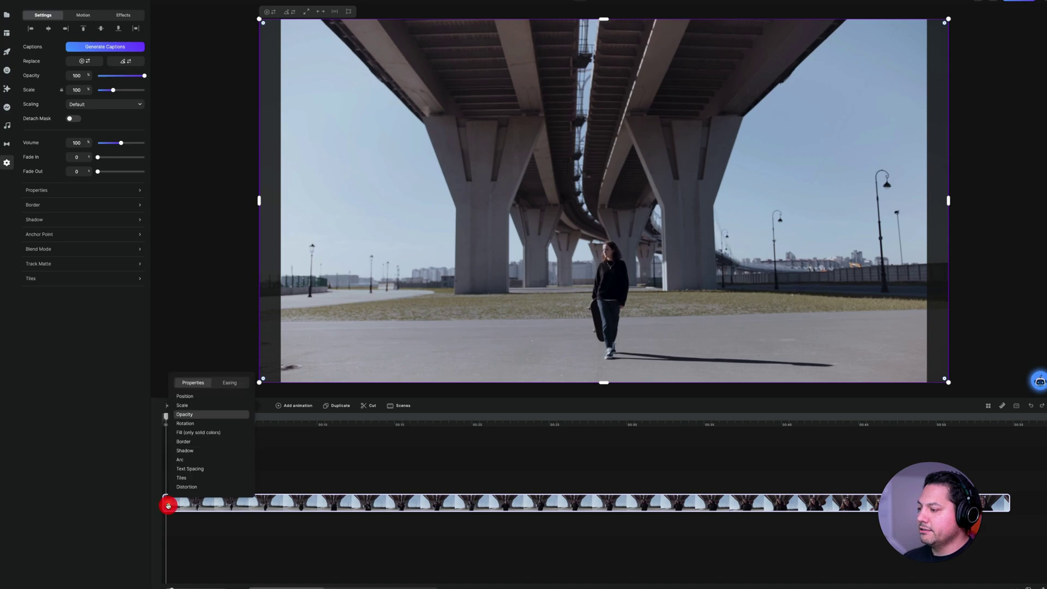
- Set the clip's starting keyframe opacity to 0
{"action": "left_click", "coordinate": [177, 502]}
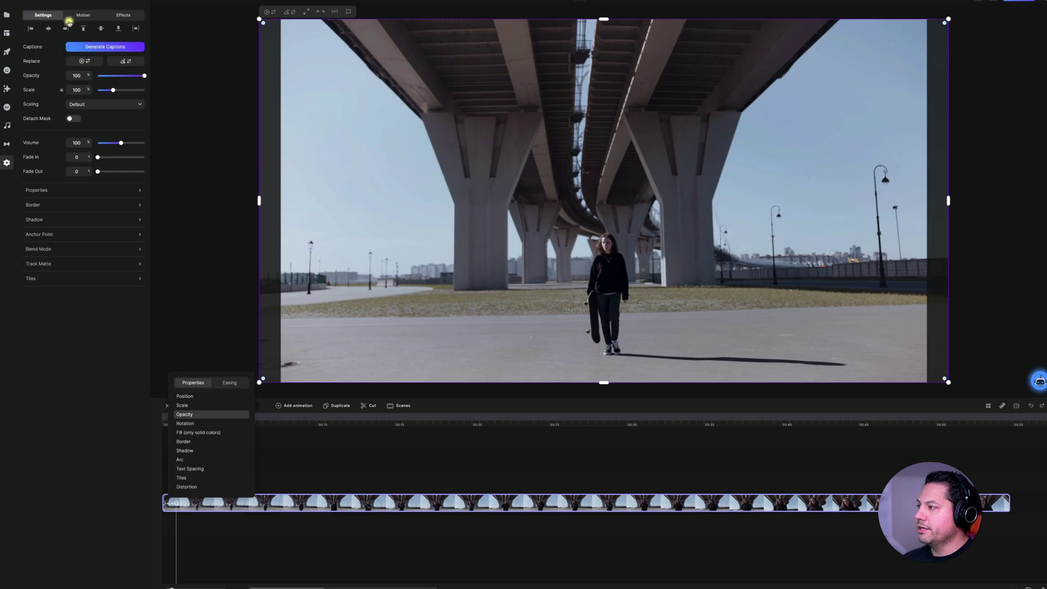
{"action": "left_click", "coordinate": [45, 188]}
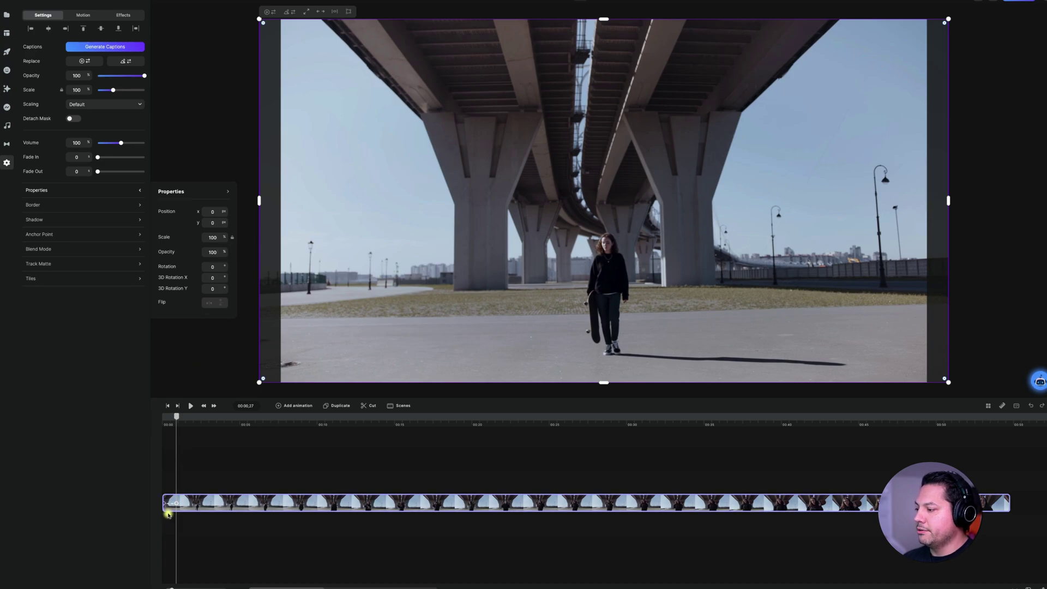
{"action": "left_click", "coordinate": [165, 503]}
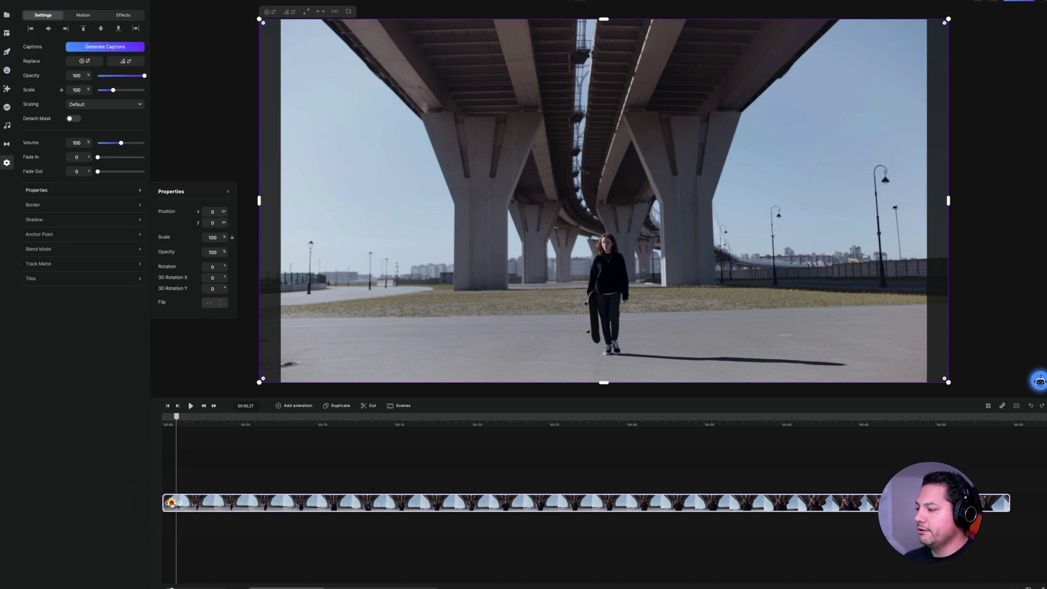
{"action": "left_click", "coordinate": [172, 503]}
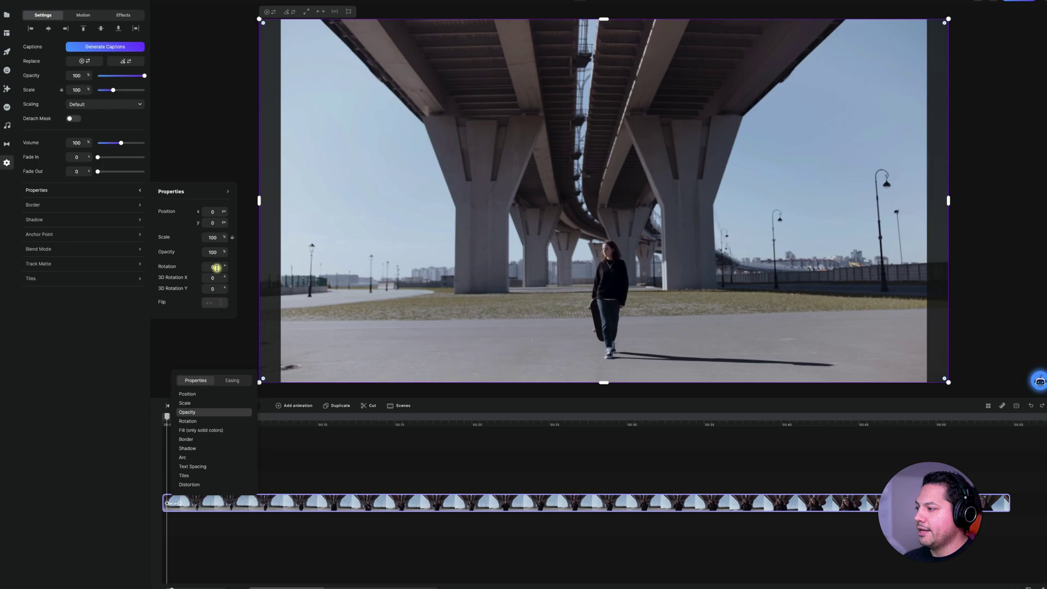
{"action": "left_click_drag", "start_coordinate": [224, 250], "coordinate": [159, 252]}
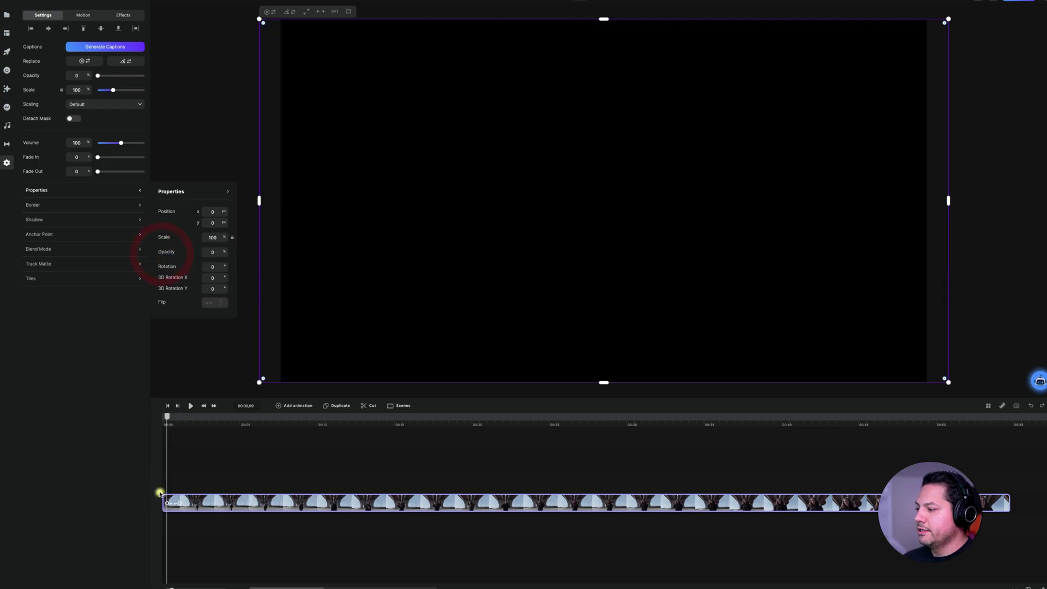
- Preview the fade-in from 0 to 100 opacity
{"action": "left_click", "coordinate": [168, 506]}
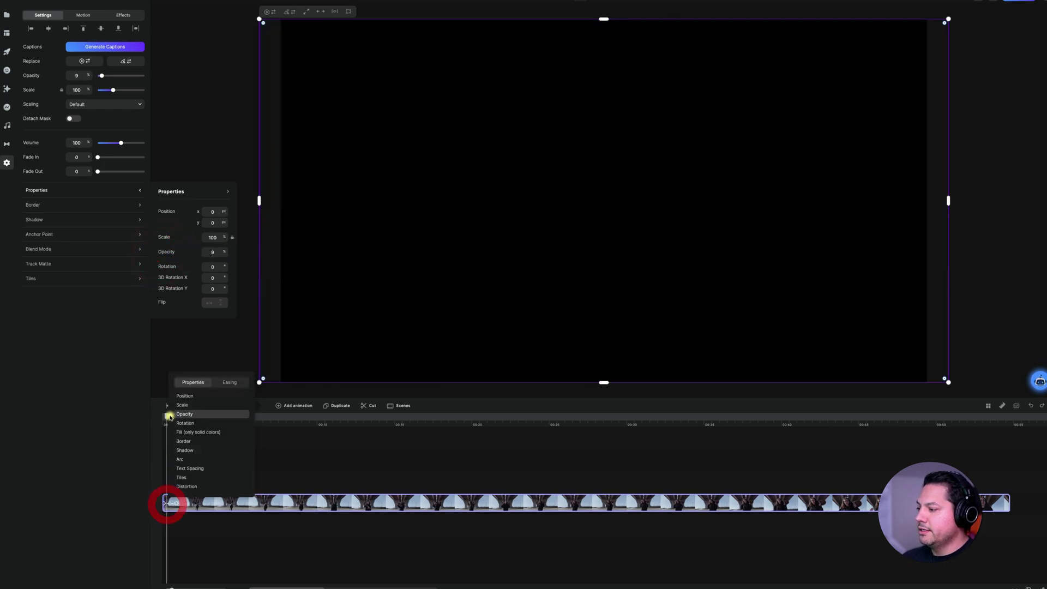
{"action": "left_click", "coordinate": [156, 419]}
{"action": "key", "text": "space"}
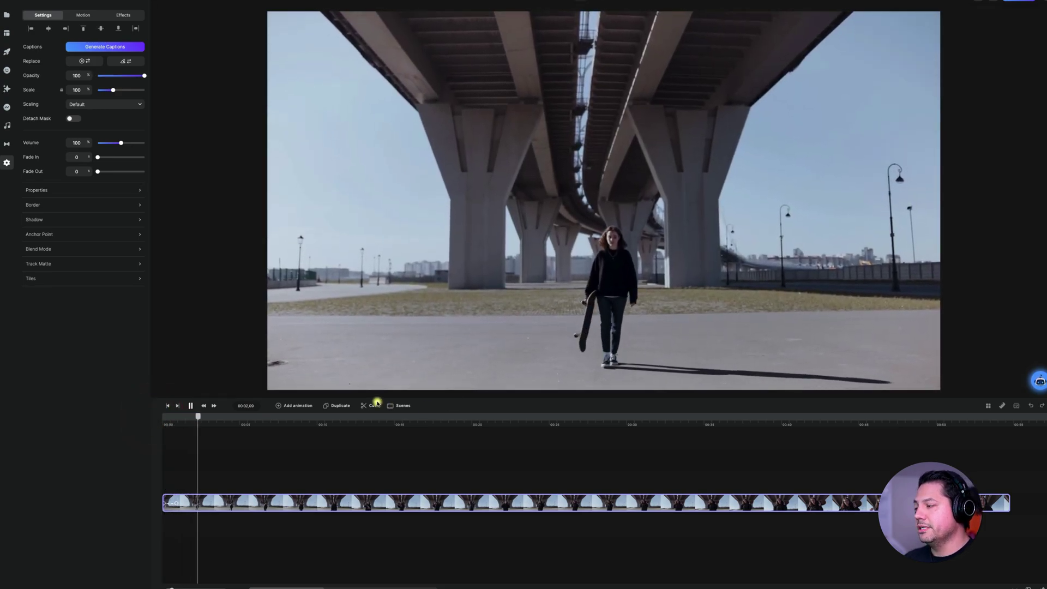
{"action": "key", "text": "space"}
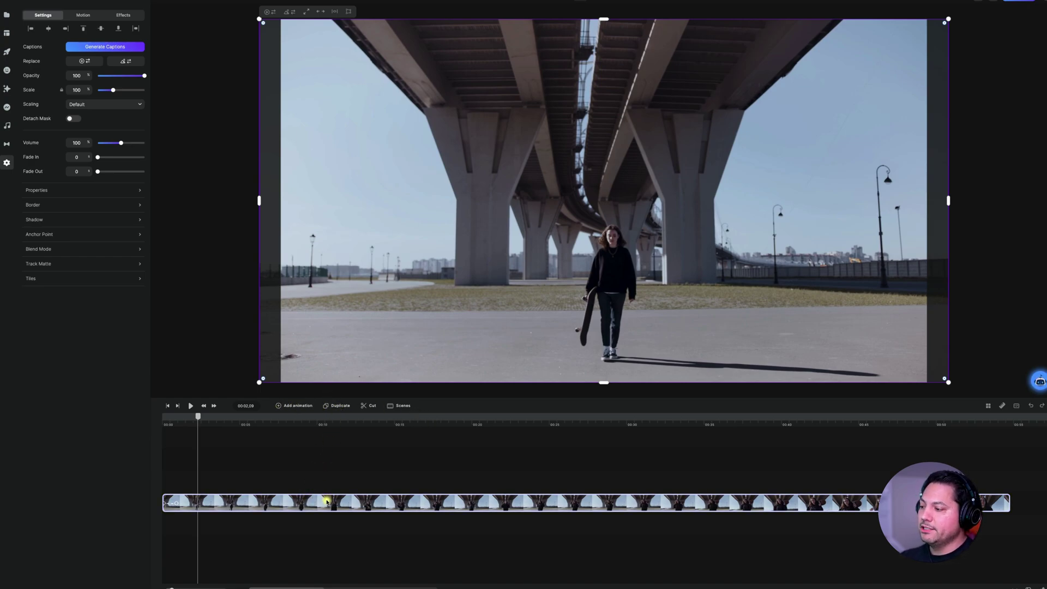
- Duplicate the skateboarder clip and delete the original
{"action": "left_click", "coordinate": [328, 501]}
{"action": "left_click", "coordinate": [336, 405]}
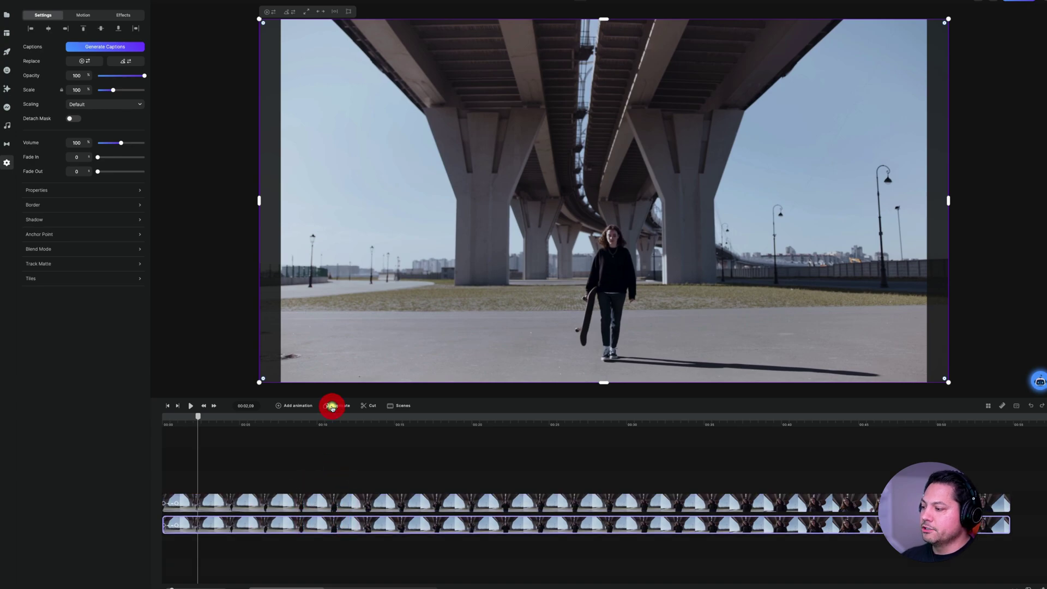
{"action": "left_click", "coordinate": [307, 526]}
{"action": "left_click", "coordinate": [310, 501]}
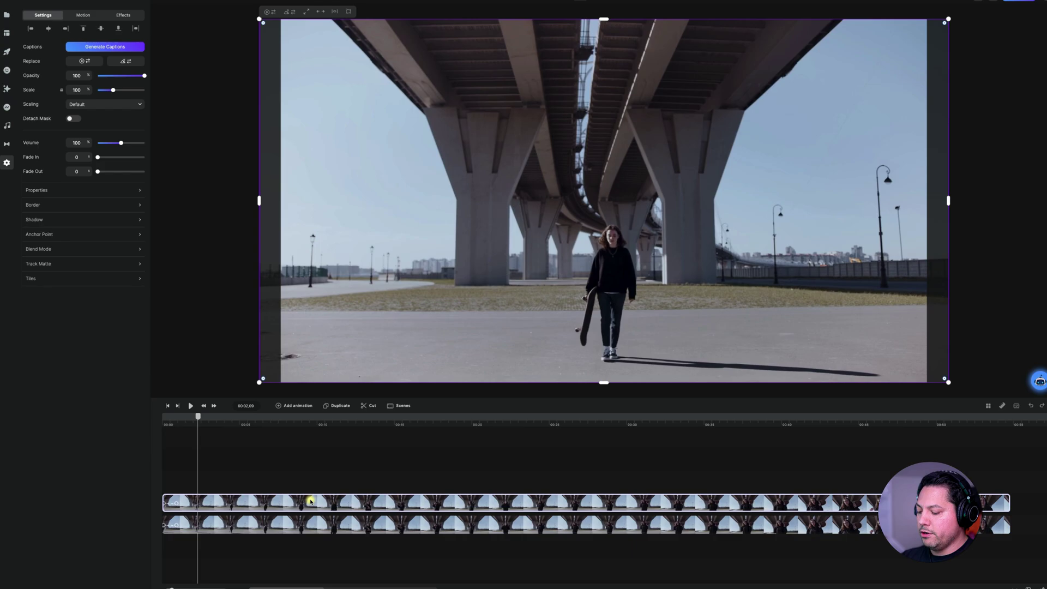
{"action": "key", "text": "Delete"}
{"action": "left_click", "coordinate": [310, 497]}
- Cut the clip at about 00:16 and drag its second half later to leave a gap
{"action": "left_click_drag", "start_coordinate": [350, 418], "coordinate": [416, 458]}
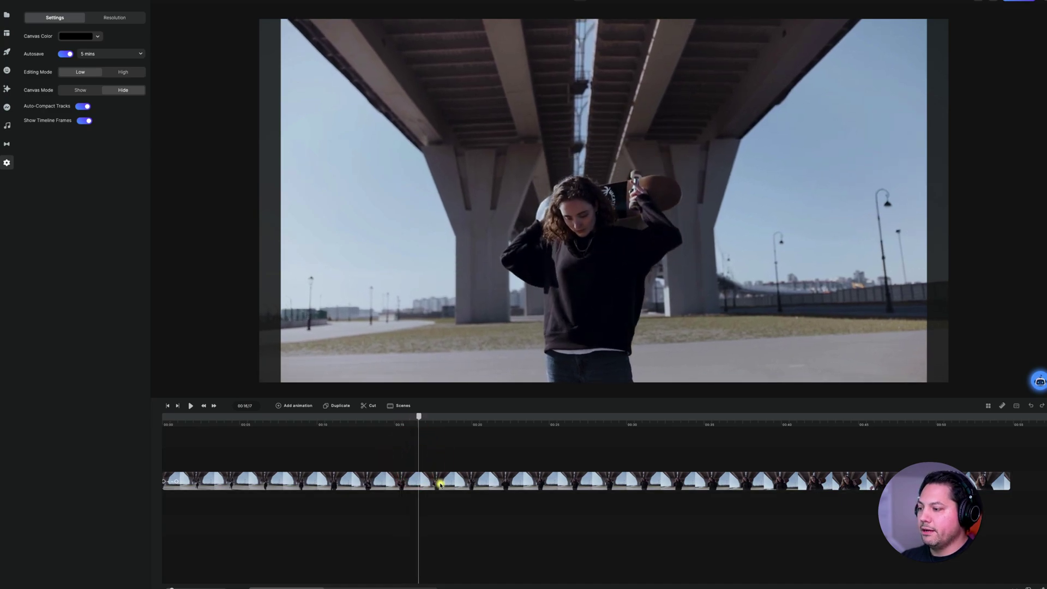
{"action": "left_click", "coordinate": [440, 482]}
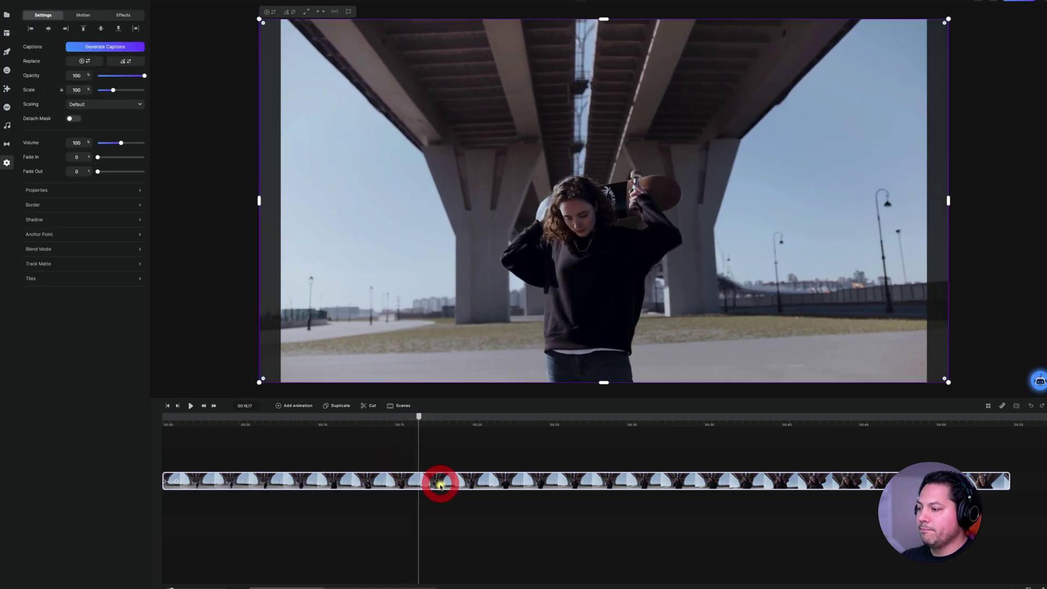
{"action": "left_click", "coordinate": [366, 406]}
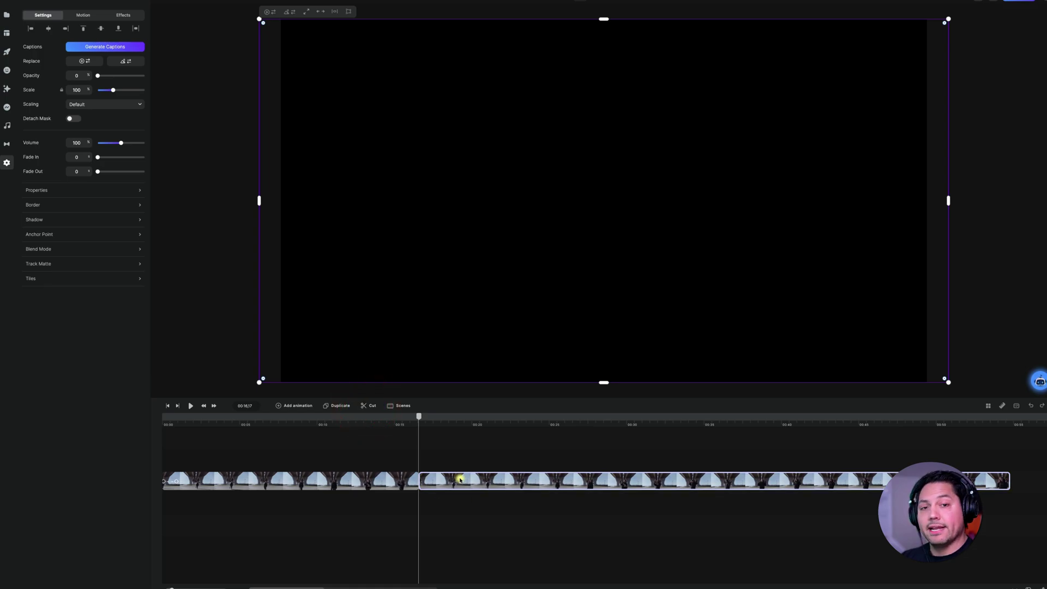
{"action": "mouse_move", "coordinate": [458, 480]}
{"action": "left_mouse_down"}
{"action": "mouse_move", "coordinate": [549, 489]}
{"action": "mouse_move", "coordinate": [461, 482]}
{"action": "left_mouse_up"}
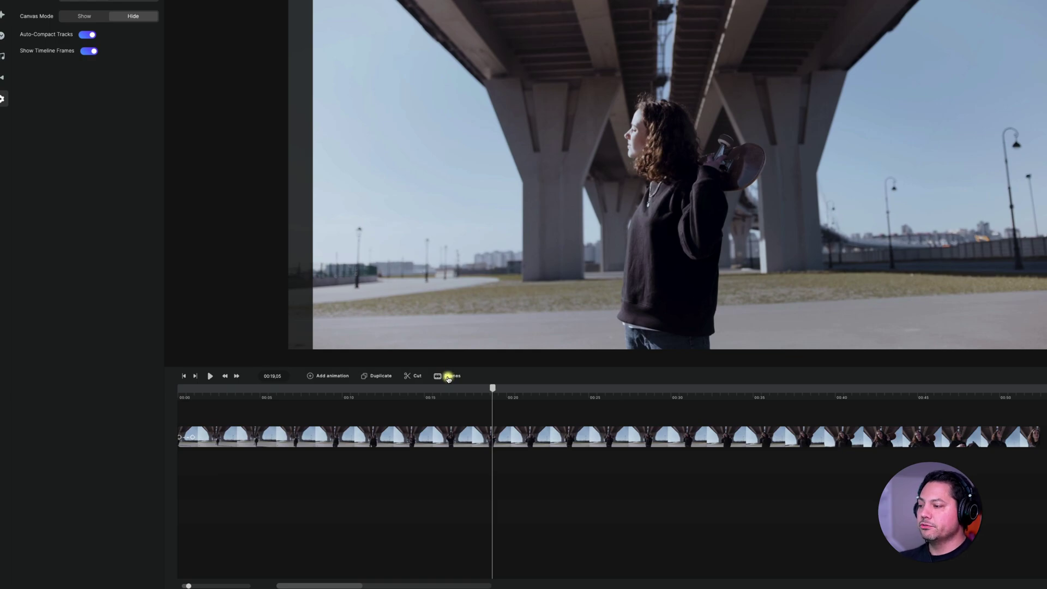
- Download the Tweet scene from the User Interface scene library and add it to the project
{"action": "left_click", "coordinate": [449, 376]}
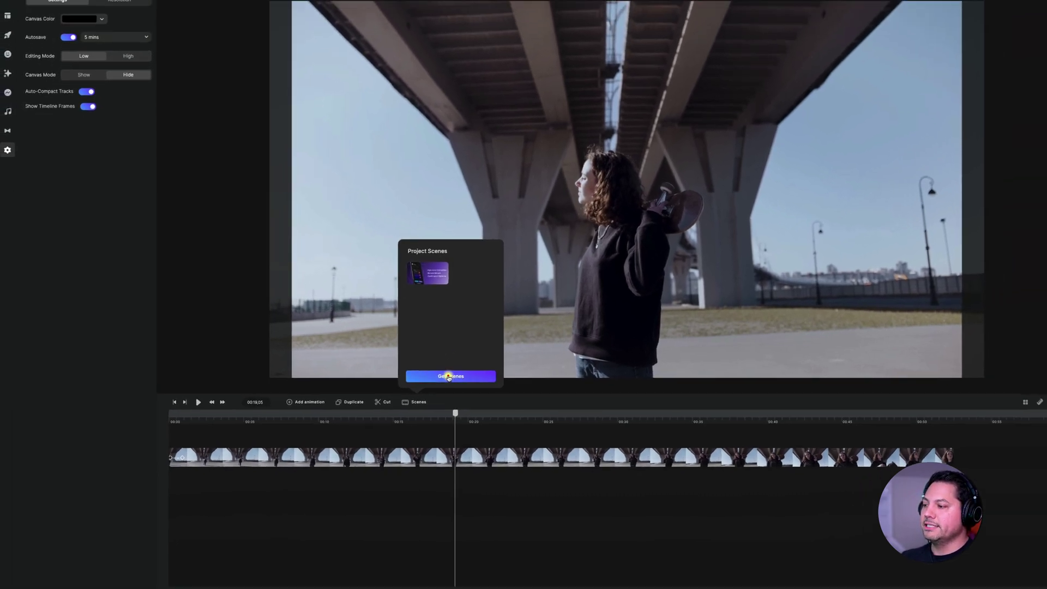
{"action": "left_click", "coordinate": [487, 347]}
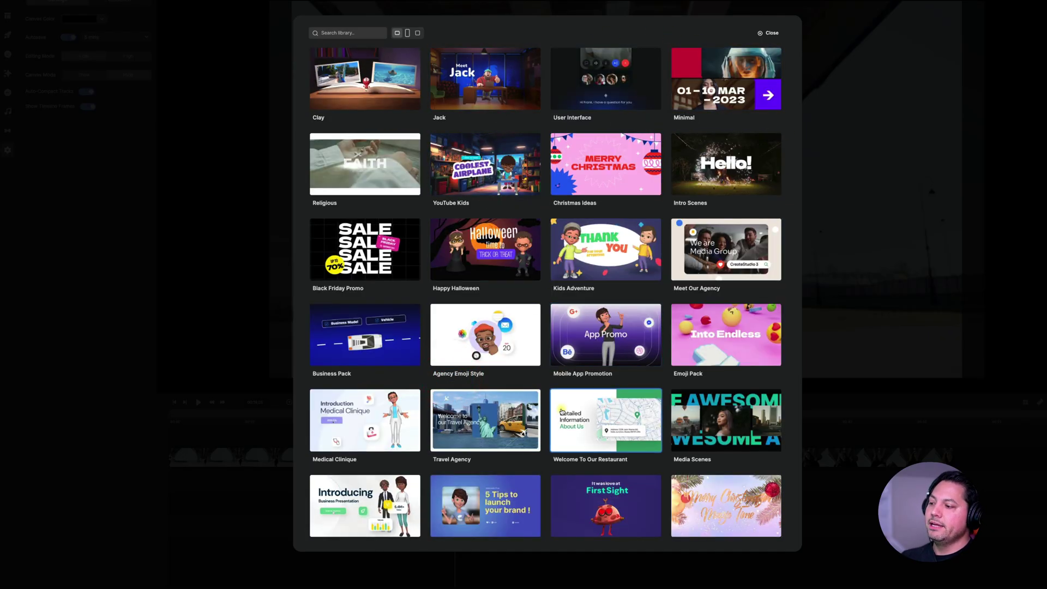
{"action": "scroll", "coordinate": [546, 425], "scroll_direction": "down", "scroll_amount": 10}
{"action": "scroll", "coordinate": [529, 415], "scroll_direction": "down", "scroll_amount": 10}
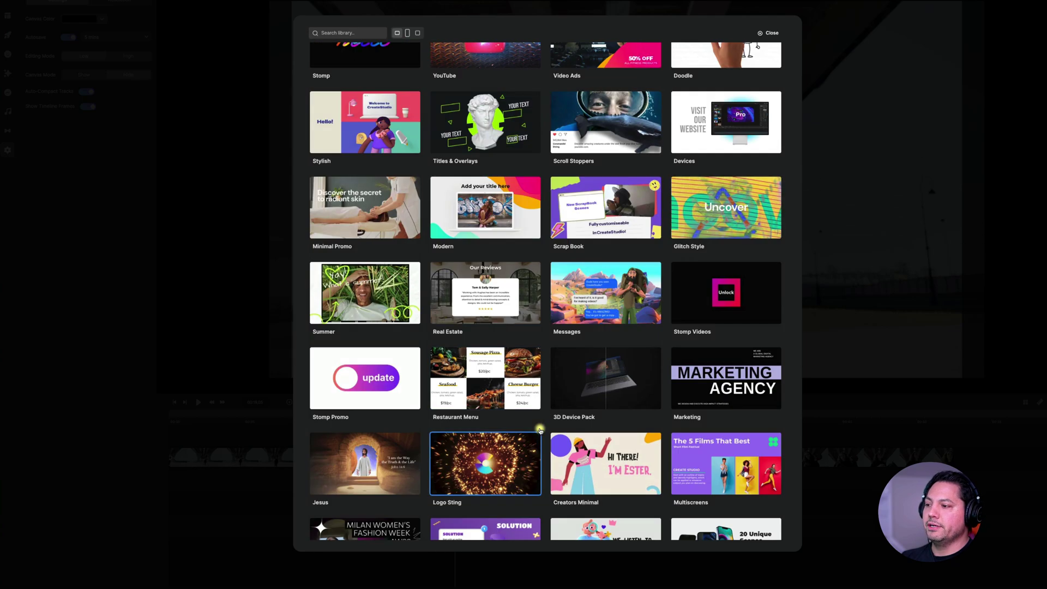
{"action": "scroll", "coordinate": [514, 389], "scroll_direction": "up", "scroll_amount": 20}
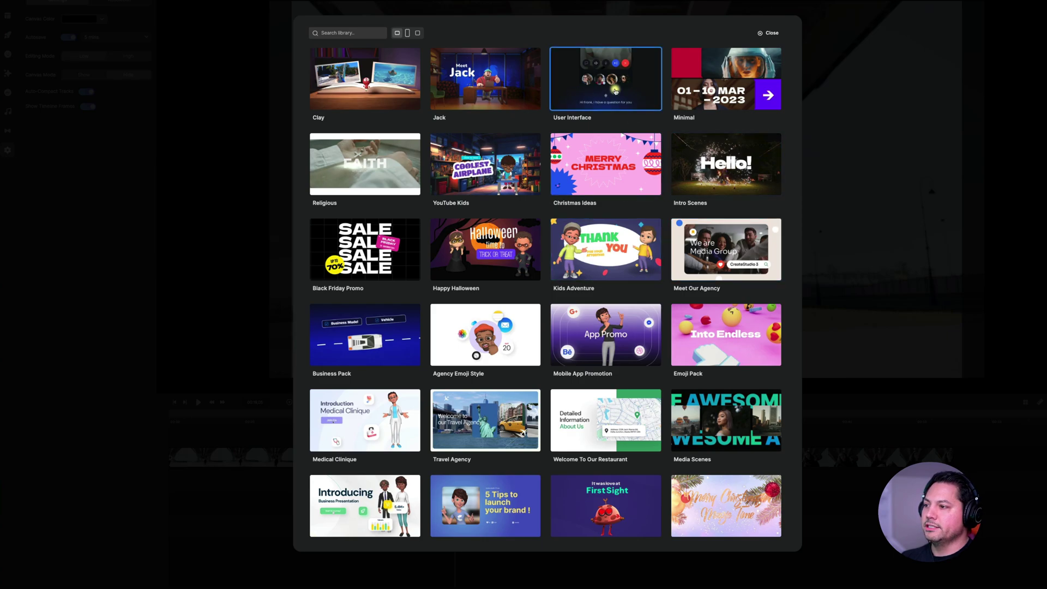
{"action": "left_click", "coordinate": [606, 82]}
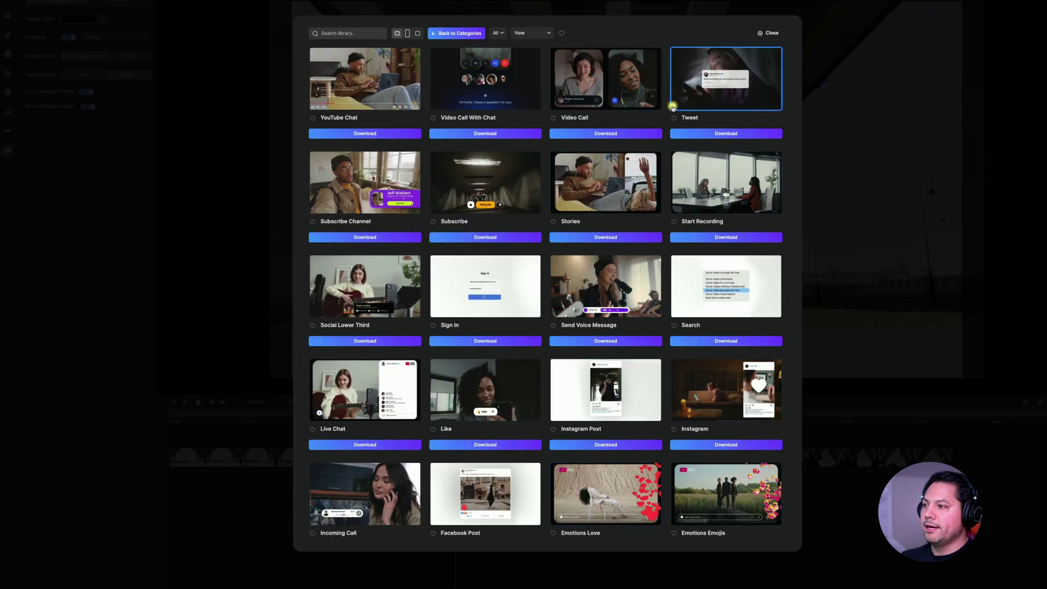
{"action": "left_click", "coordinate": [724, 134]}
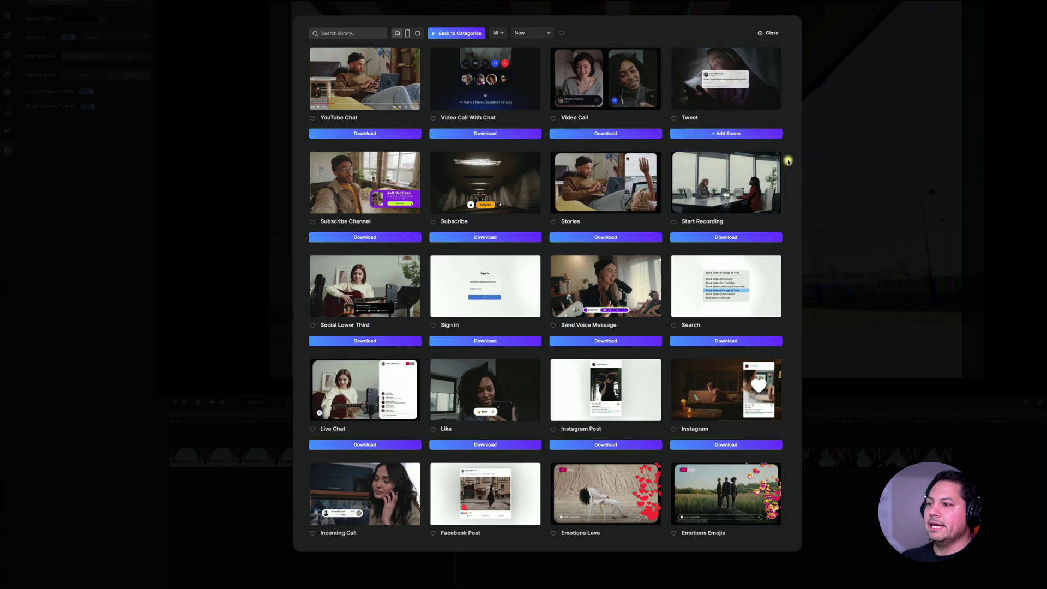
{"action": "left_click", "coordinate": [735, 133]}
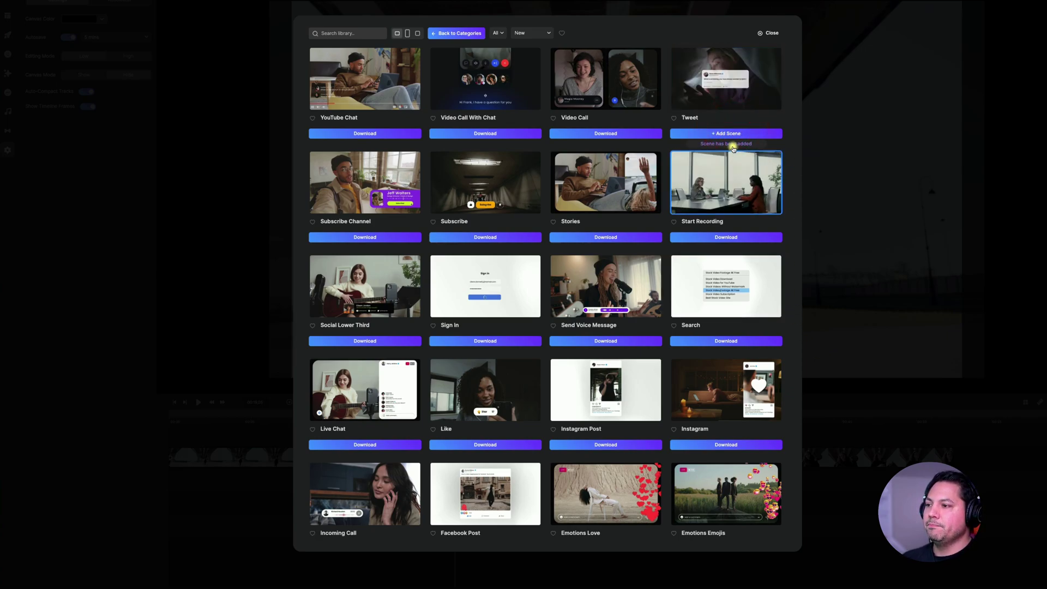
{"action": "left_click", "coordinate": [773, 34]}
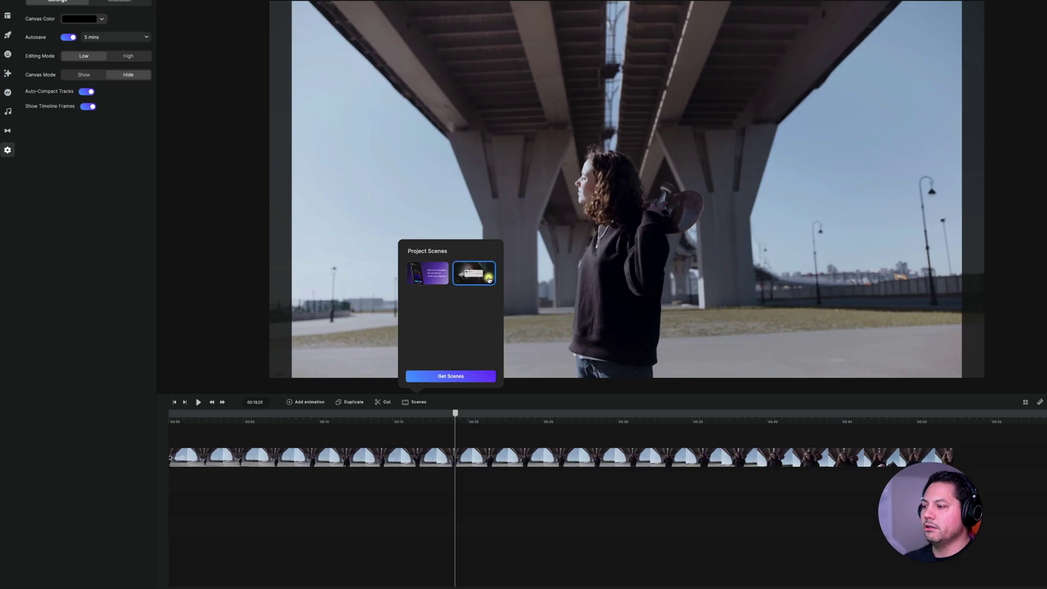
- Drag the Tweet scene onto the timeline after the skateboarding clip
{"action": "left_click_drag", "start_coordinate": [498, 270], "coordinate": [750, 406]}
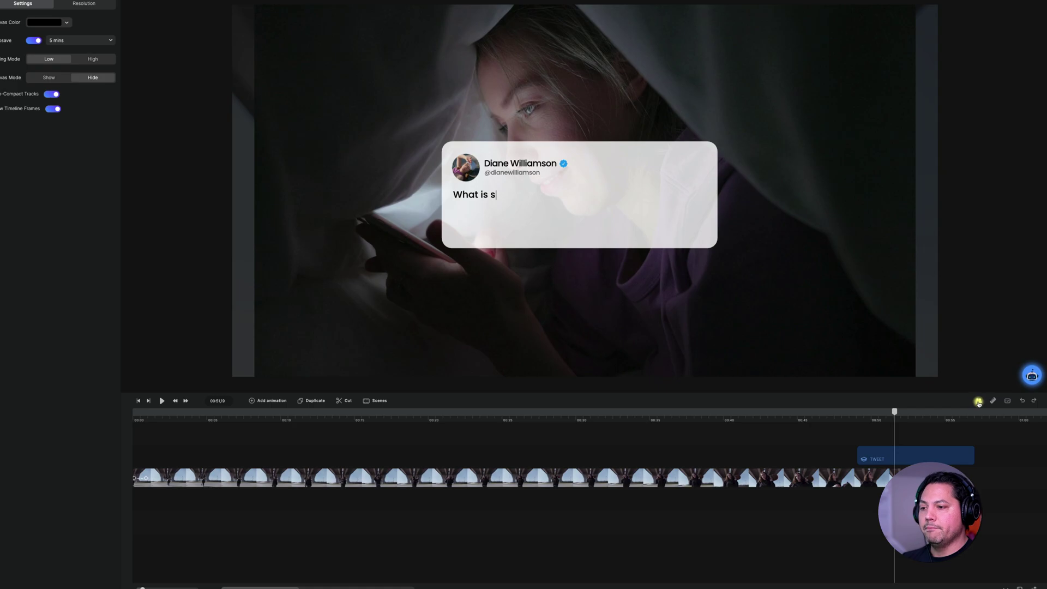
- Toggle Action Safe Lines and Snap to Grid on and back off in the grid options
{"action": "left_click", "coordinate": [978, 401]}
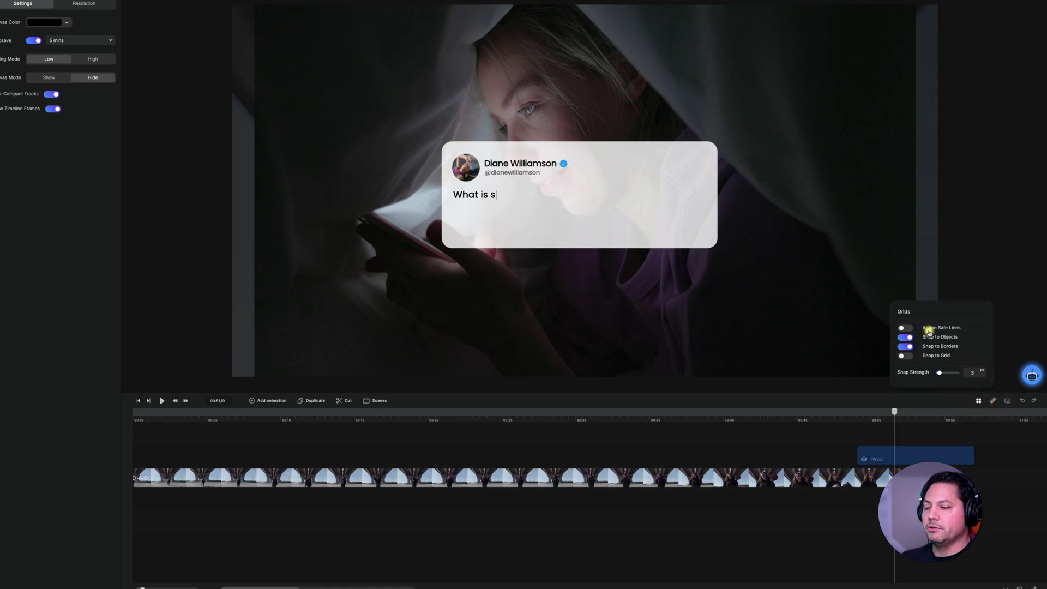
{"action": "left_click", "coordinate": [906, 328]}
{"action": "left_click", "coordinate": [906, 329]}
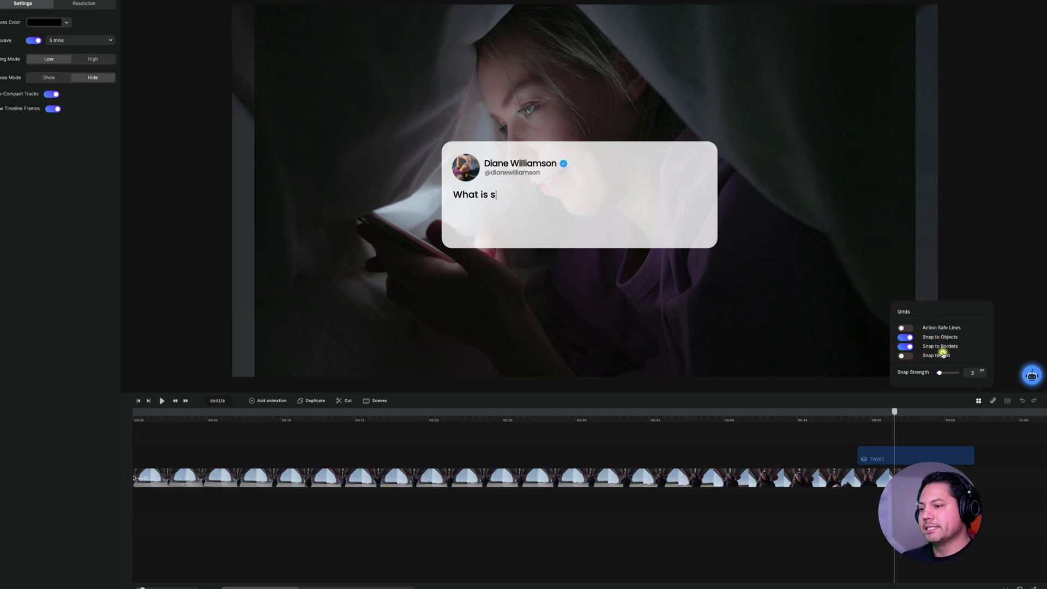
{"action": "left_click", "coordinate": [916, 357]}
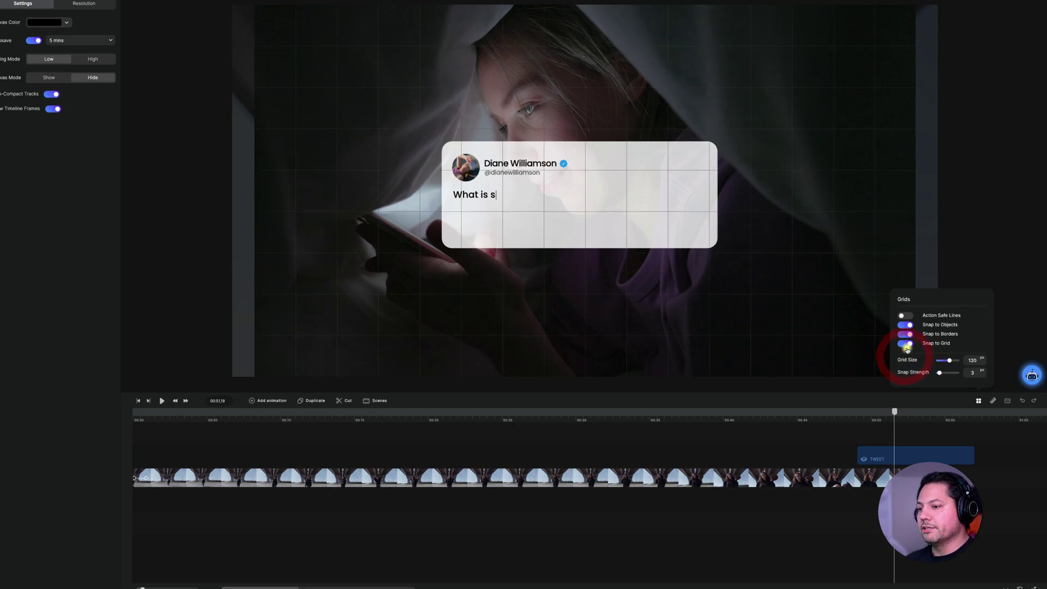
{"action": "left_click", "coordinate": [917, 359]}
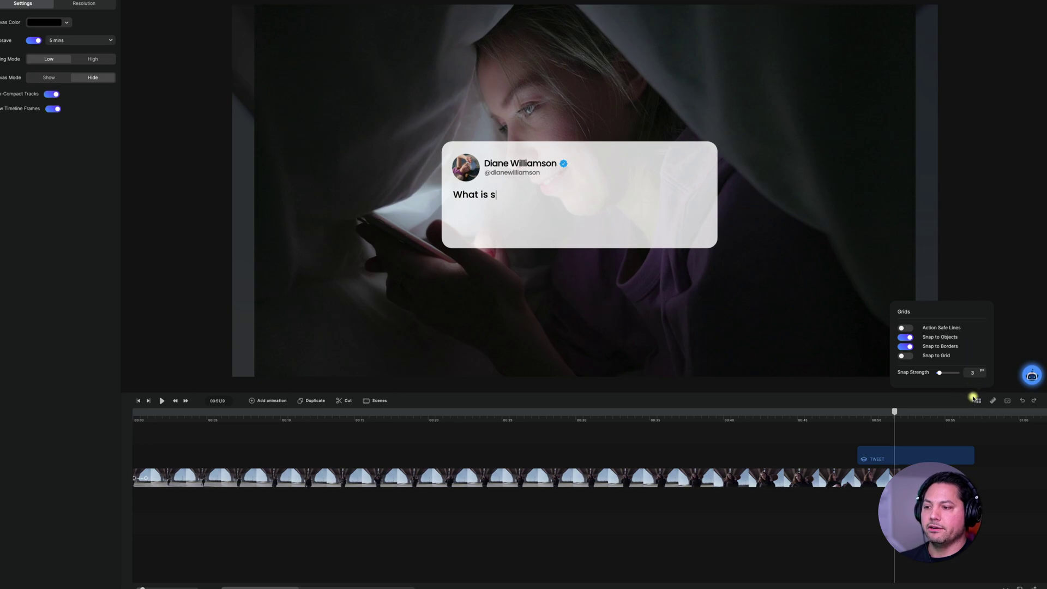
{"action": "left_click", "coordinate": [980, 404]}
- Review the Guidelines and Keyboard Shortcuts panels, then close them
{"action": "left_click", "coordinate": [991, 400]}
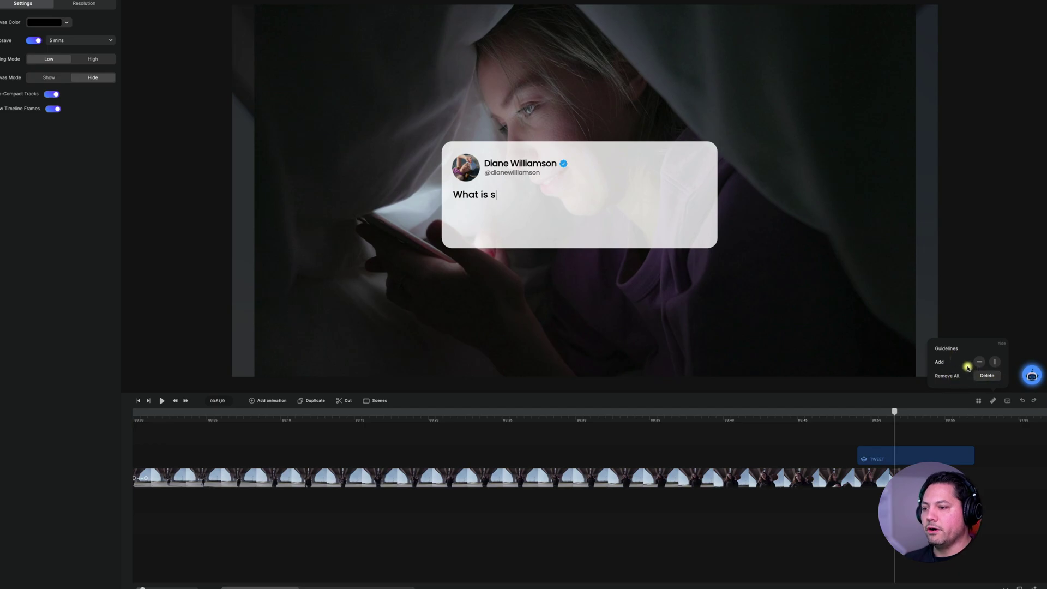
{"action": "left_click", "coordinate": [1008, 402]}
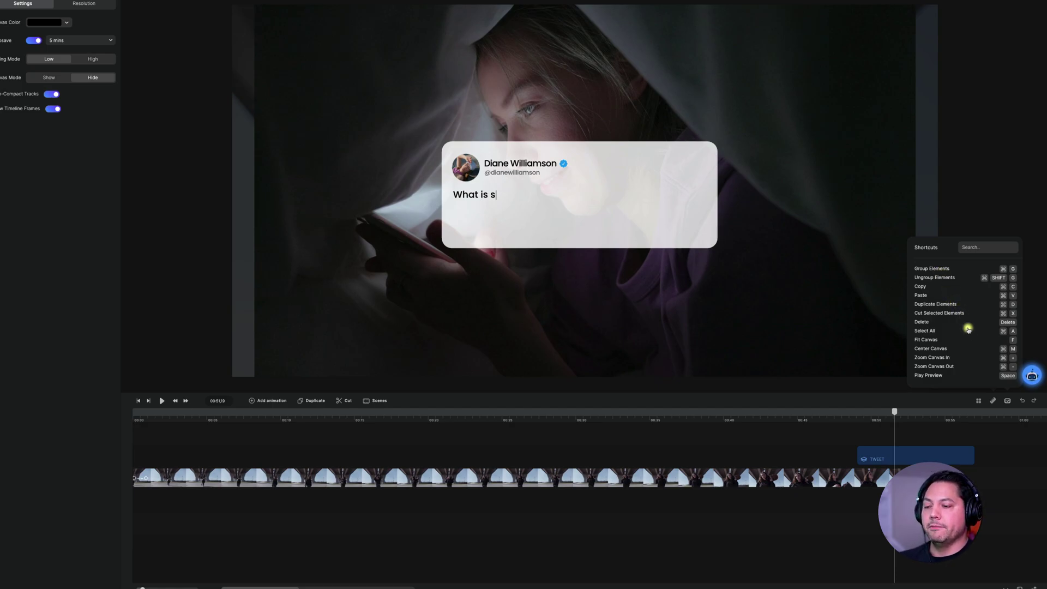
{"action": "left_click", "coordinate": [1007, 402]}
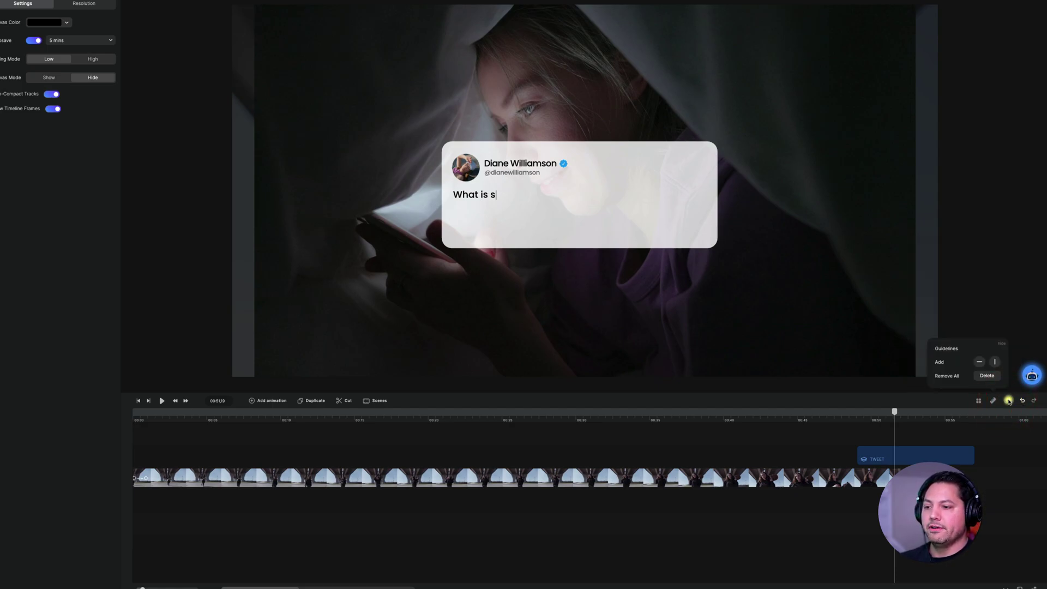
{"action": "left_click", "coordinate": [992, 401]}
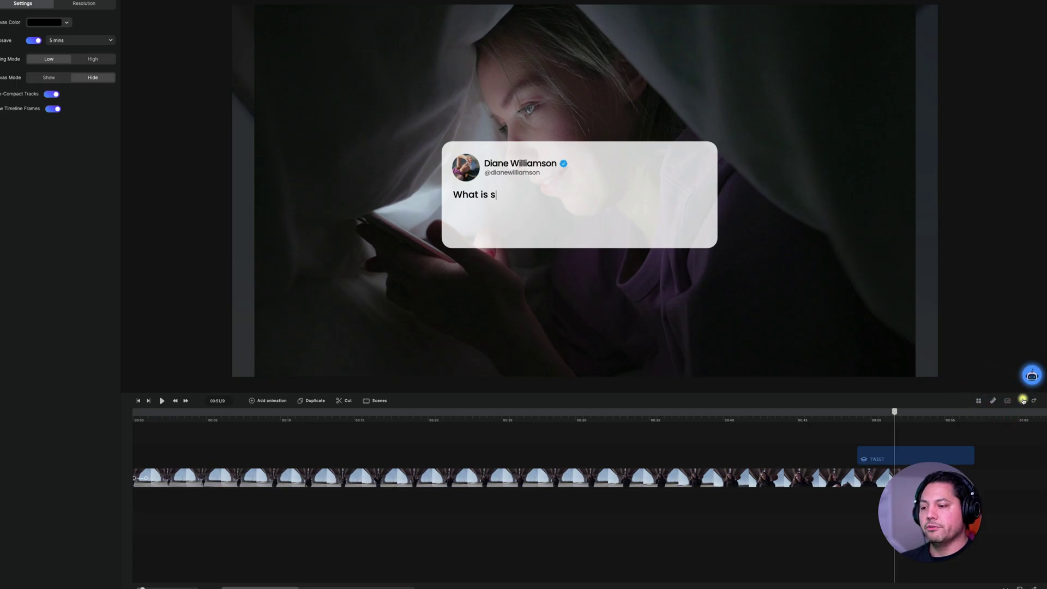